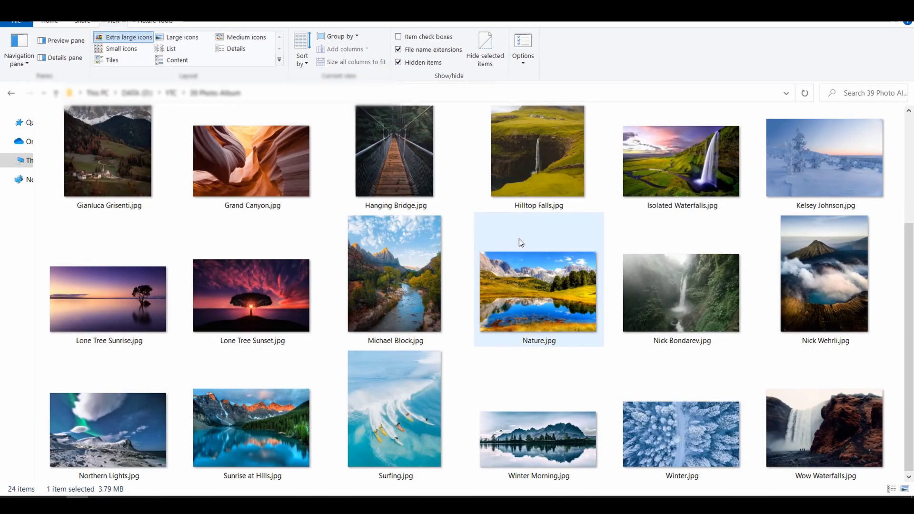
Resize the snow and waterfall photos to similar sizes, placed side by side.
scroll(519, 239, up, 3)
scroll(467, 290, down, 3)
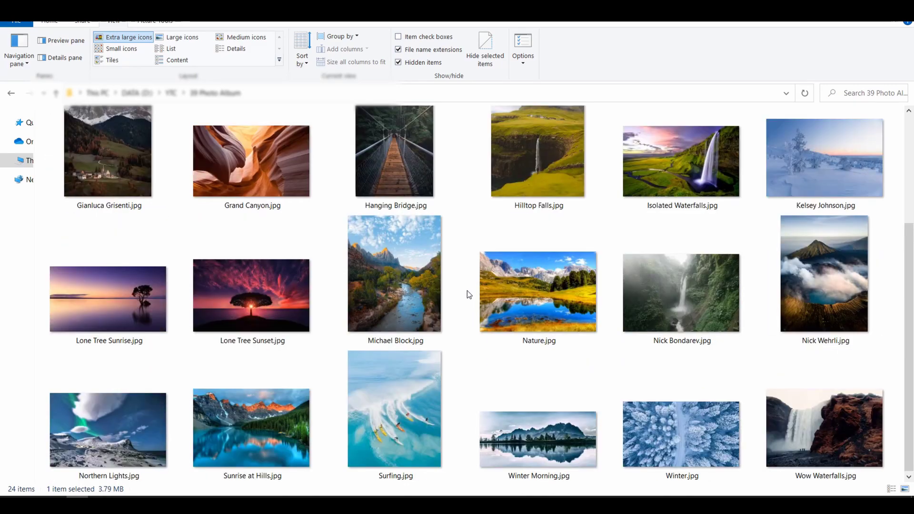
scroll(467, 290, up, 3)
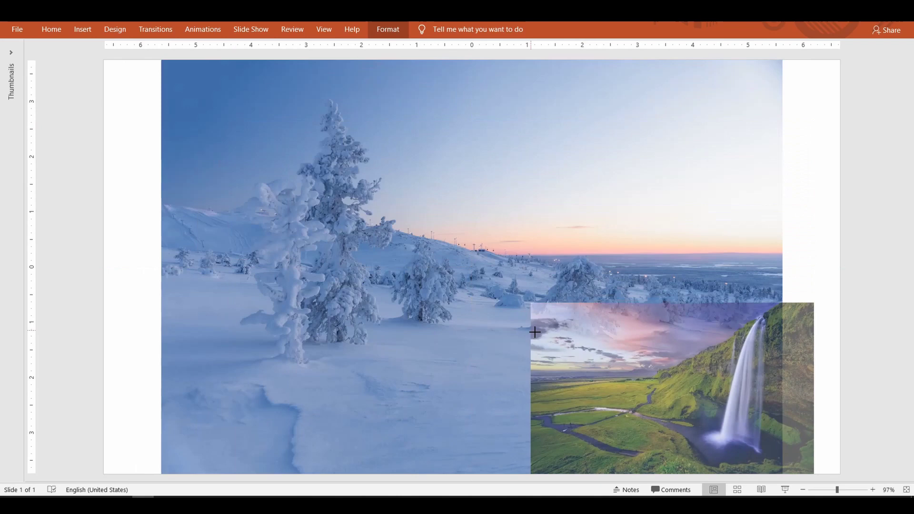
drag(671, 388, 664, 253)
click(334, 286)
drag(783, 59, 507, 239)
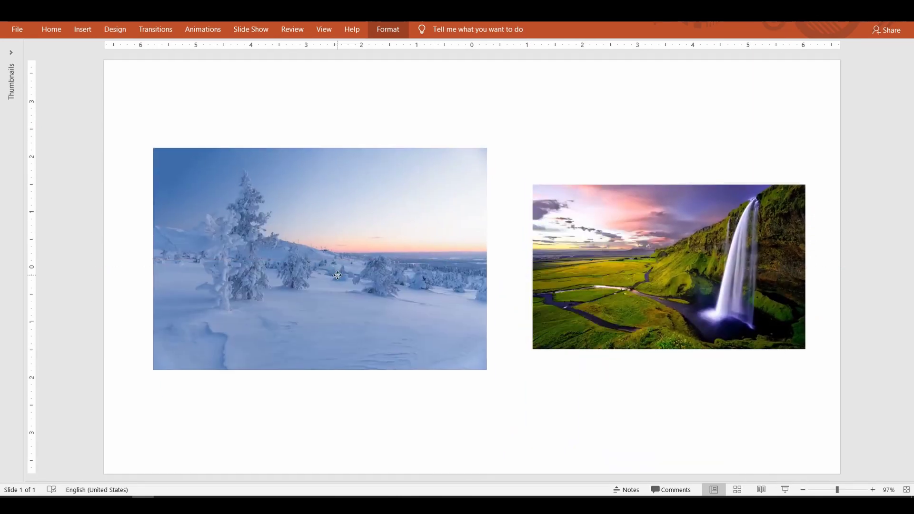
click(669, 266)
drag(533, 185, 495, 162)
Add a 'Winter' text box caption below the snow photo.
click(51, 29)
click(522, 50)
click(257, 396)
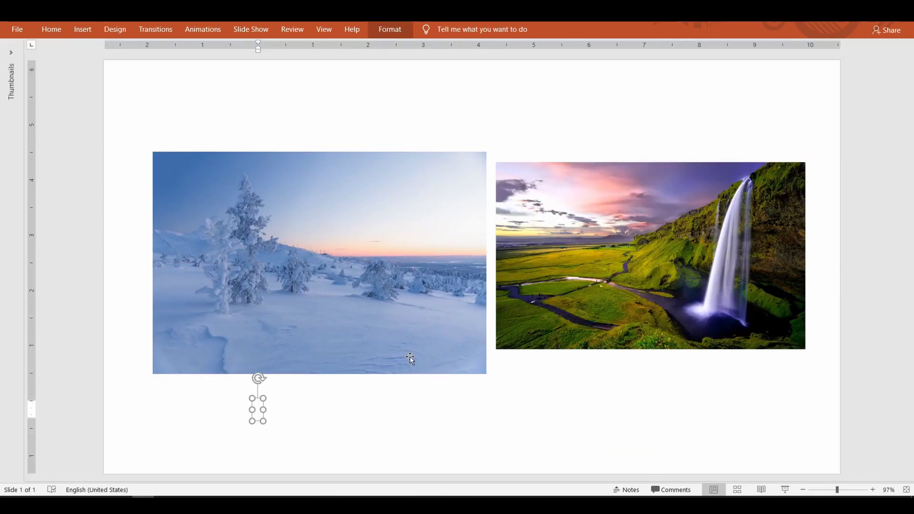
text(Winter)
drag(276, 410, 291, 392)
Copy the caption under the waterfall as 'Lone Water falls', then undo both changes.
key(ctrl+c)
key(ctrl+v)
drag(305, 404, 636, 379)
double_click(637, 379)
text(Lone Water falls)
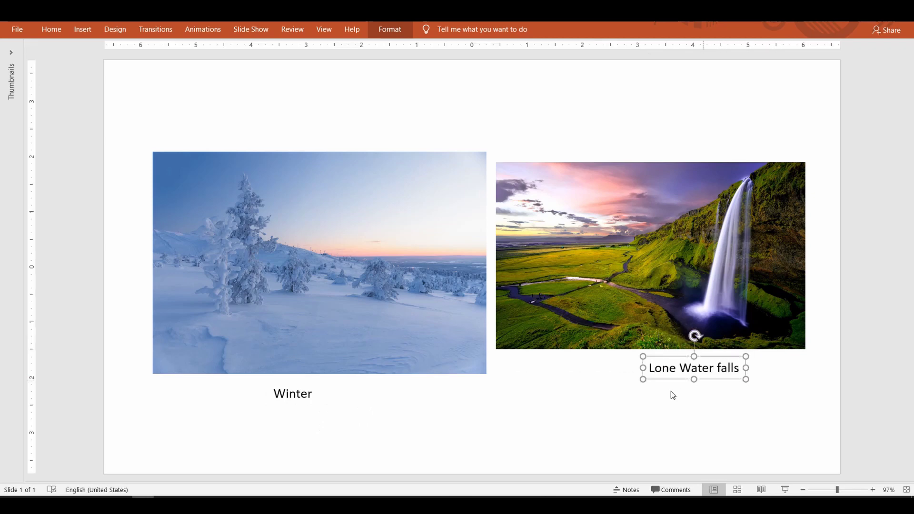
click(670, 390)
key(ctrl+z)
key(ctrl+z)
key(ctrl+z)
key(ctrl+z)
key(ctrl+z)
key(ctrl+z)
key(ctrl+z)
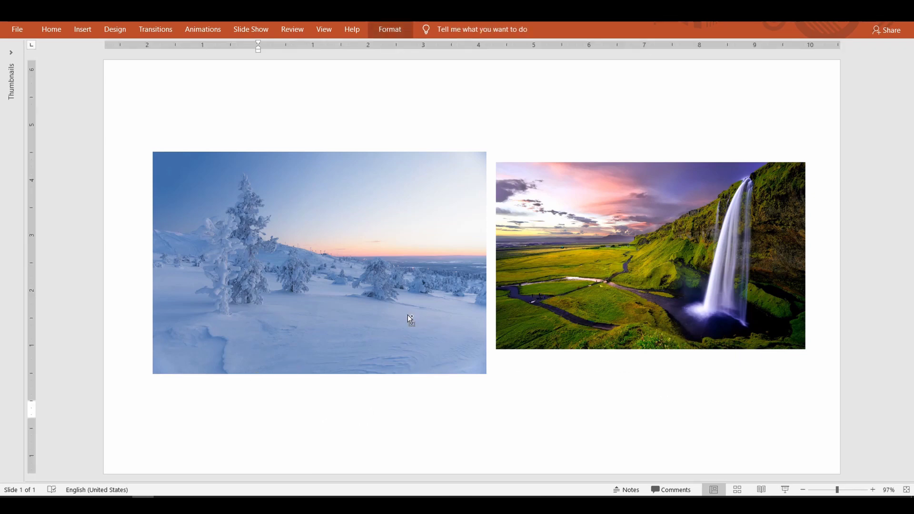
key(ctrl+z)
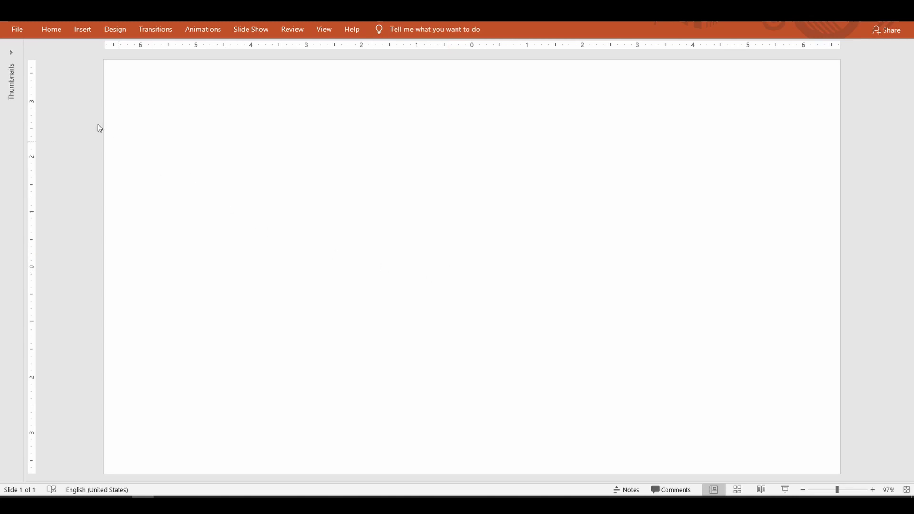
Start a new photo album with all 24 pictures from the 39 Photo Album folder.
click(82, 33)
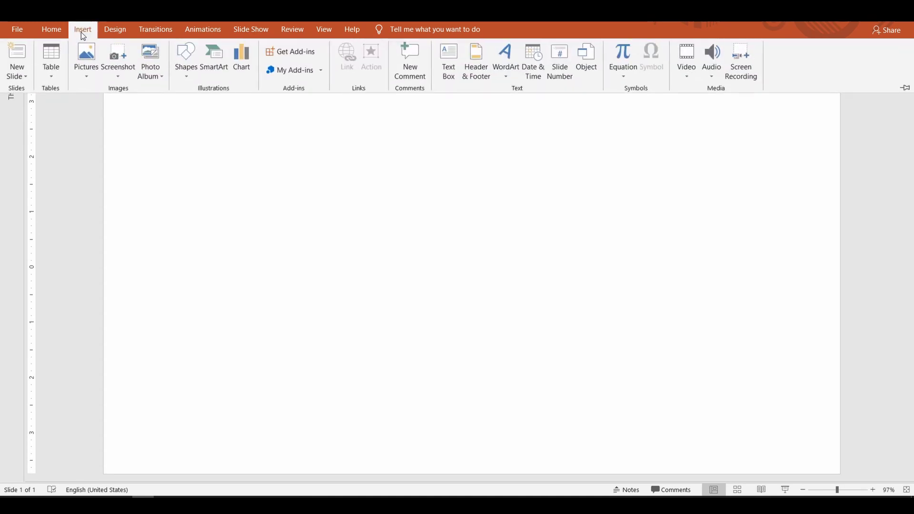
click(154, 80)
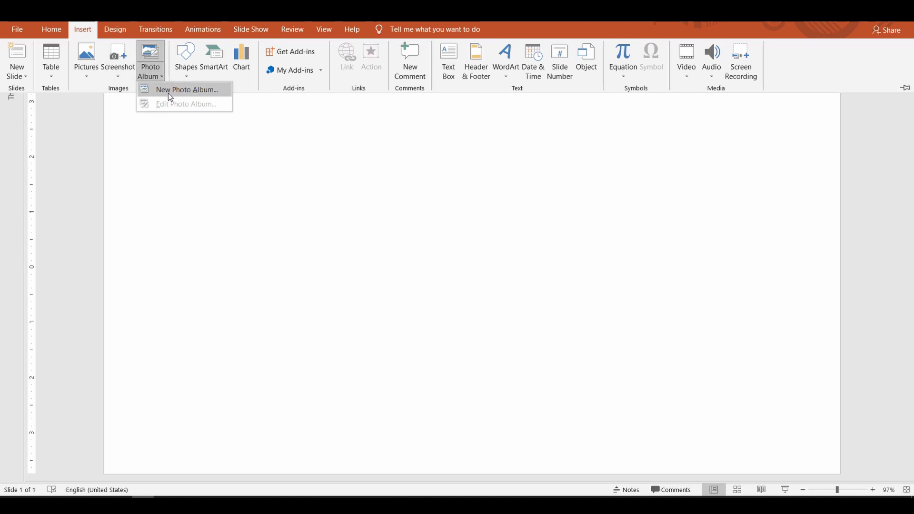
click(168, 93)
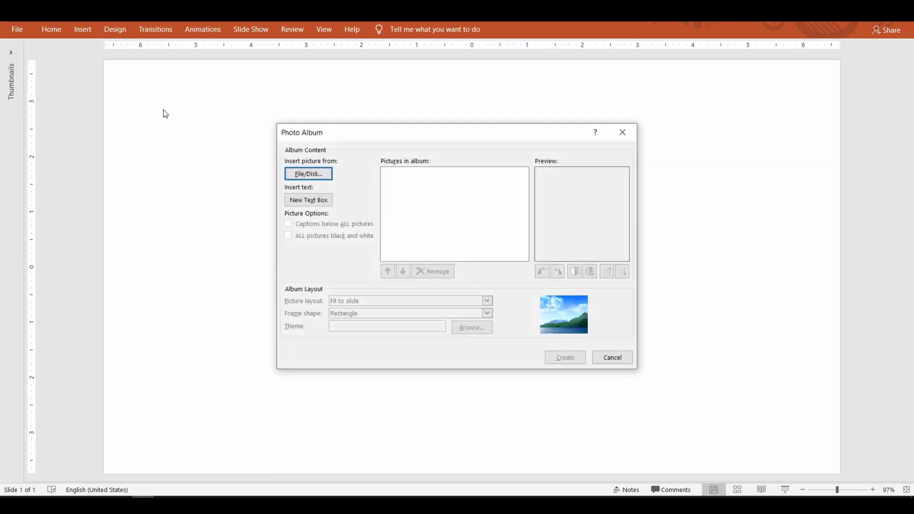
click(305, 174)
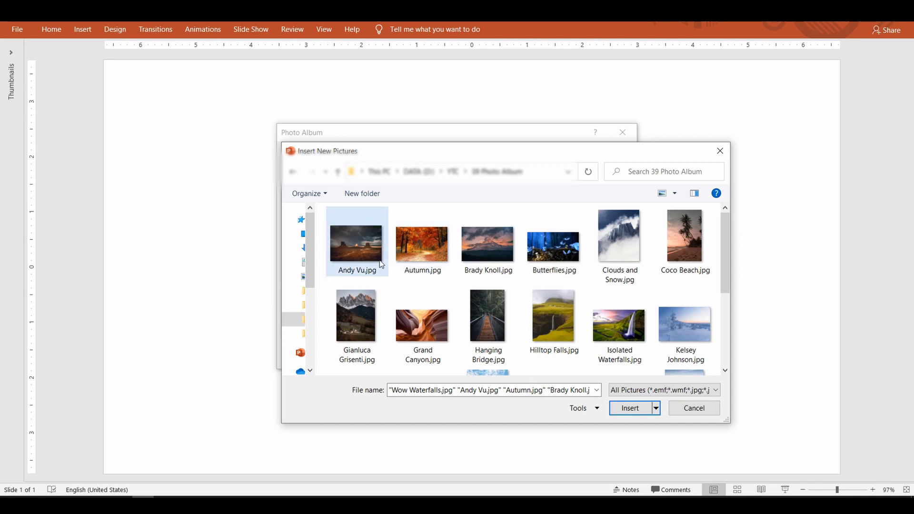
scroll(415, 270, down, 3)
scroll(415, 269, up, 3)
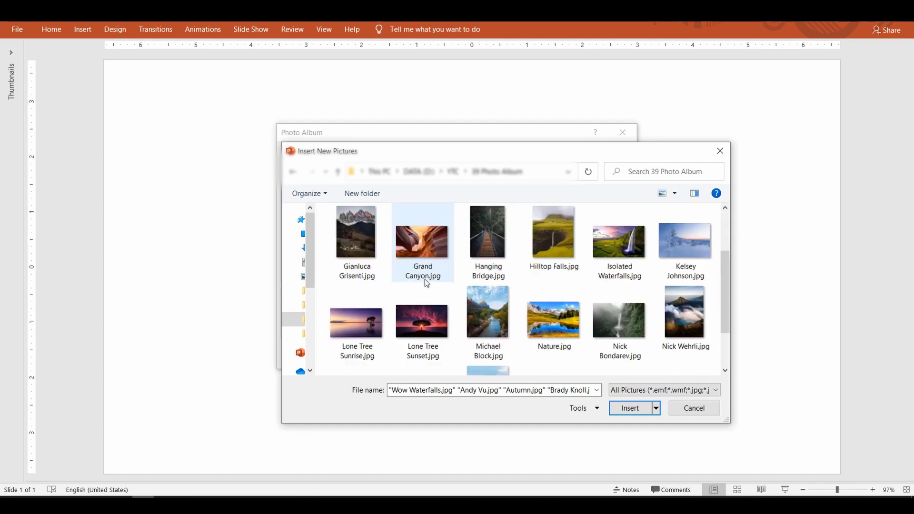
click(423, 255)
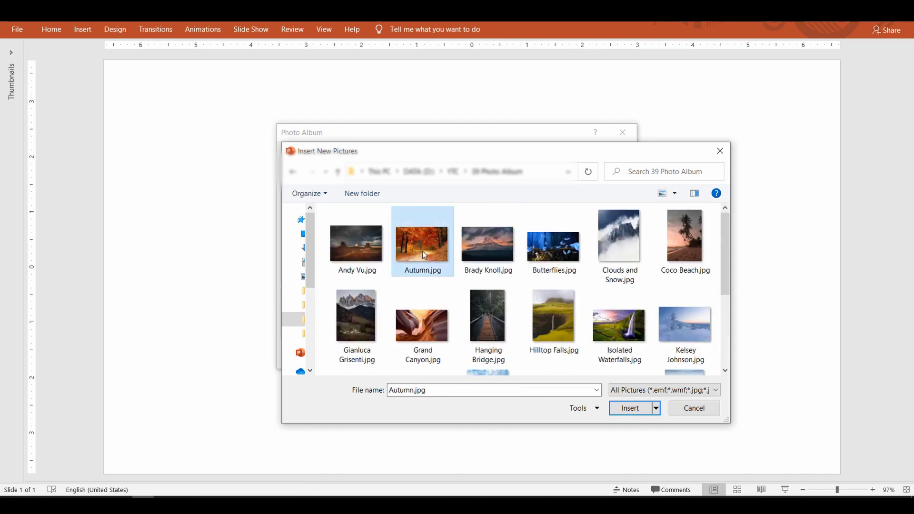
key(ctrl+a)
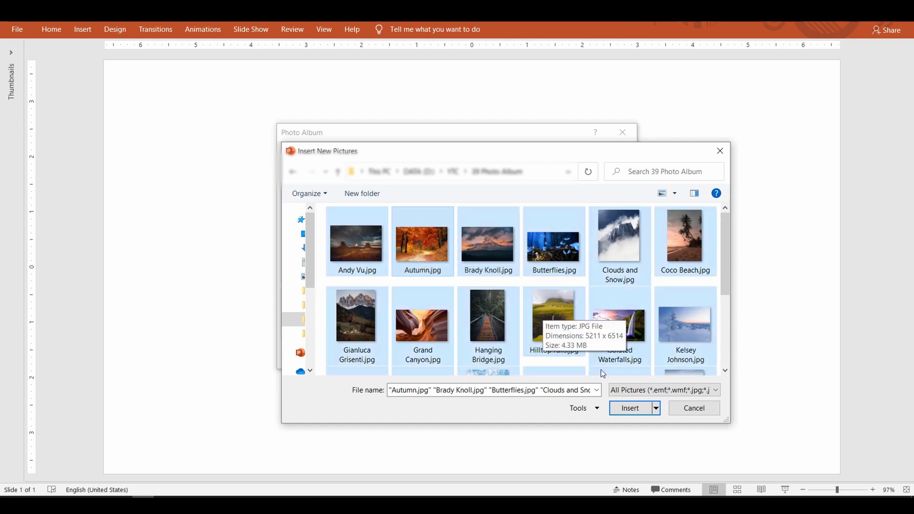
click(645, 408)
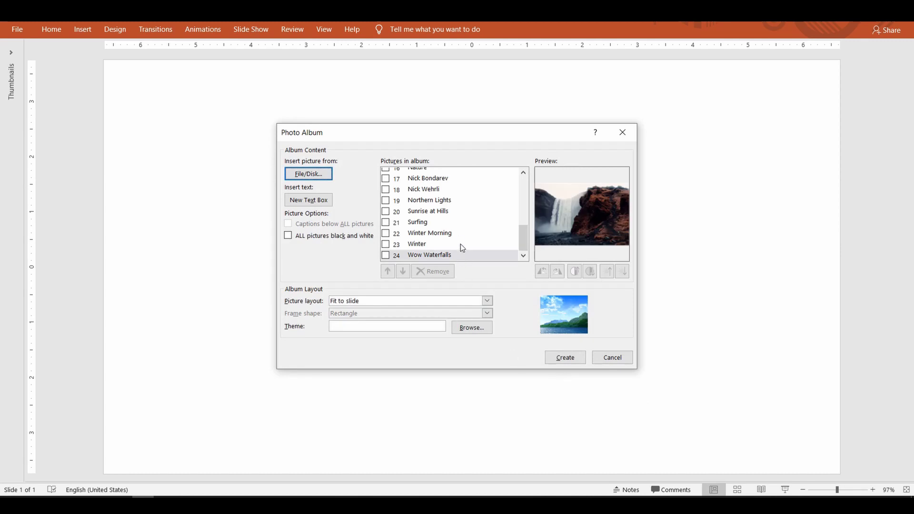
Move Brady Knoll and Butterflies down two places in the album's picture list.
scroll(459, 238, up, 5)
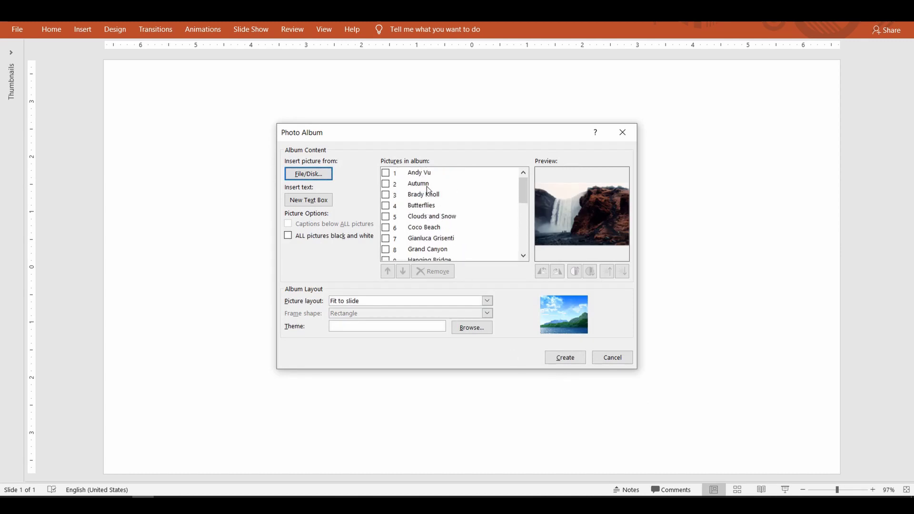
click(385, 196)
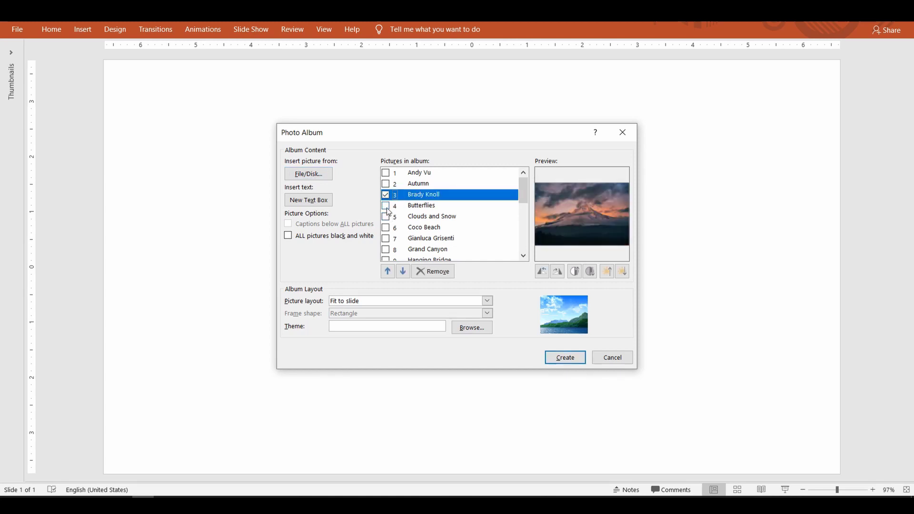
click(388, 209)
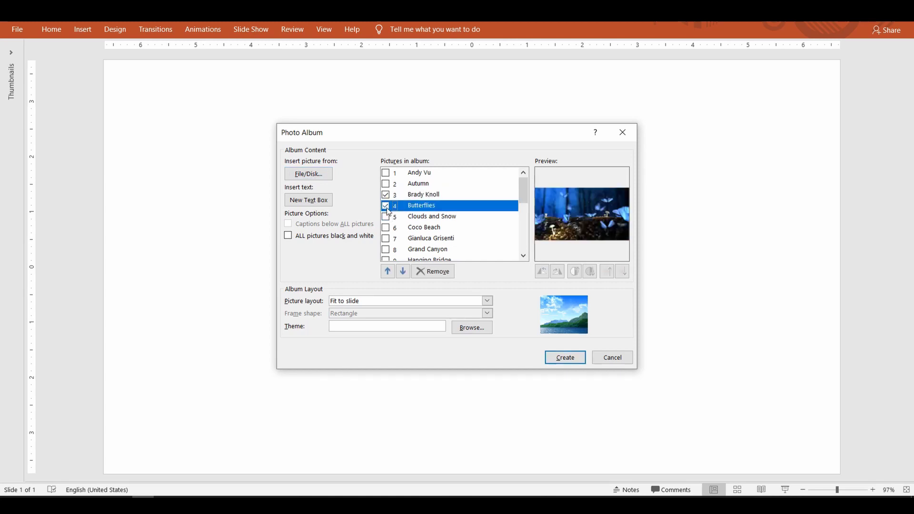
click(403, 272)
click(403, 272)
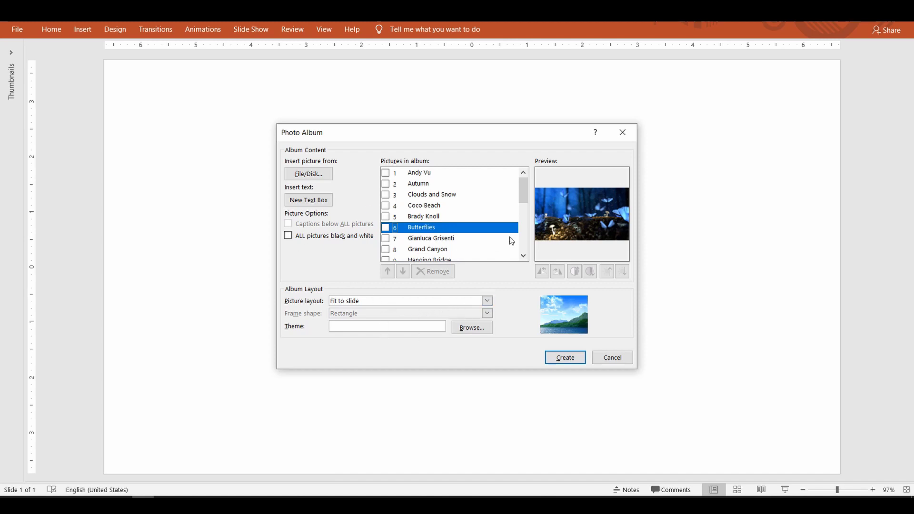
Create the 25-slide album and scroll through its slides to the mountain village photo.
click(575, 361)
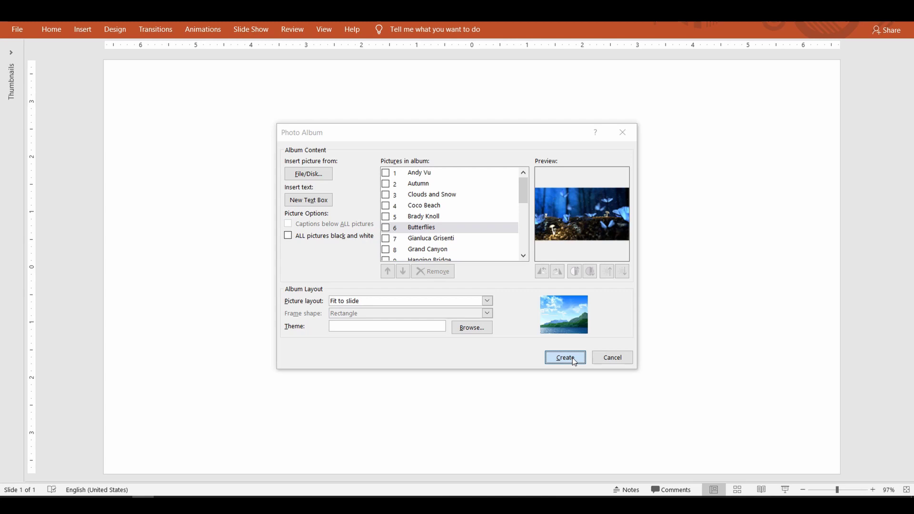
scroll(179, 264, down, 1)
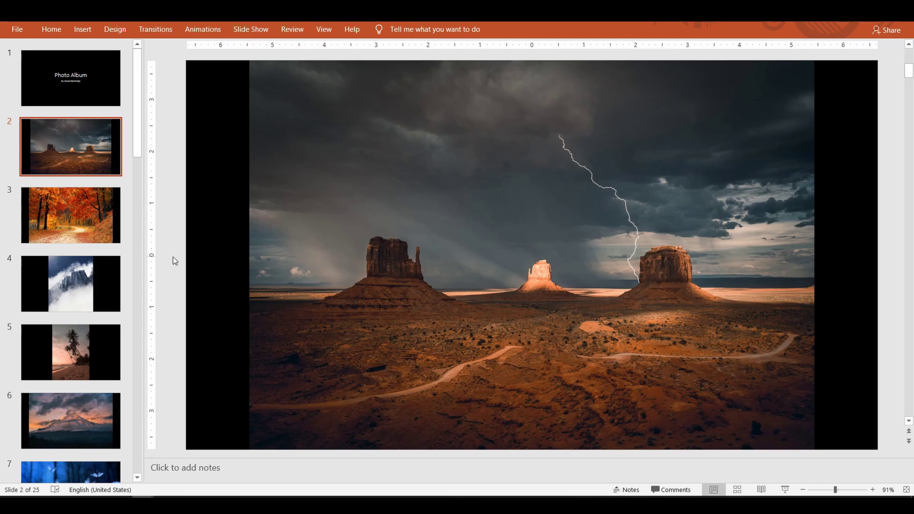
scroll(175, 261, down, 1)
scroll(878, 228, down, 1)
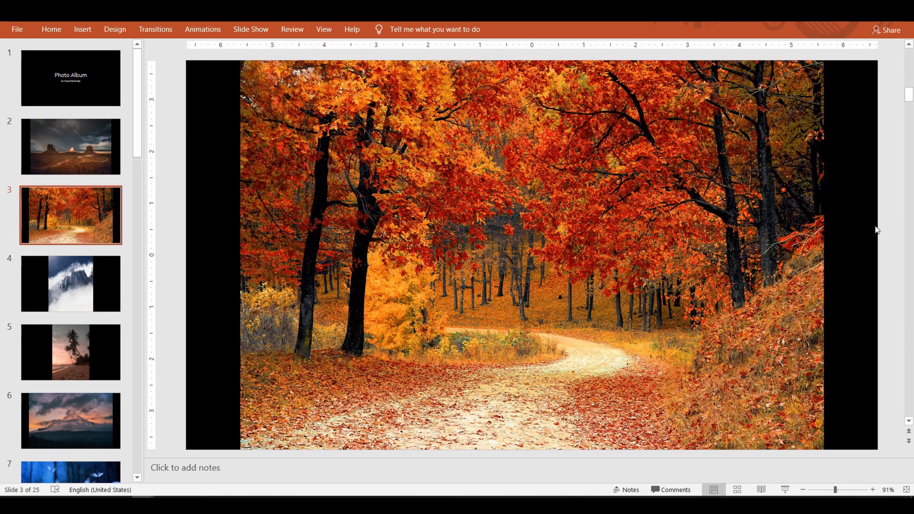
scroll(722, 284, down, 2)
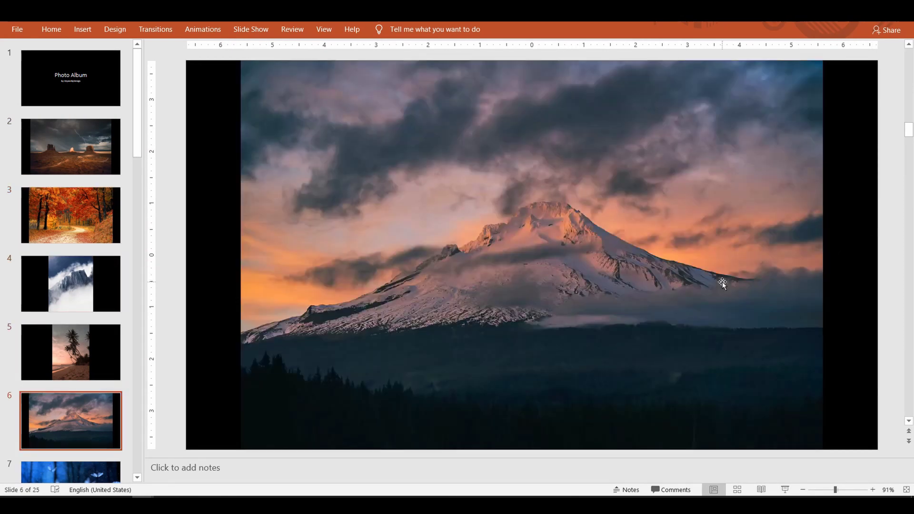
scroll(722, 284, down, 1)
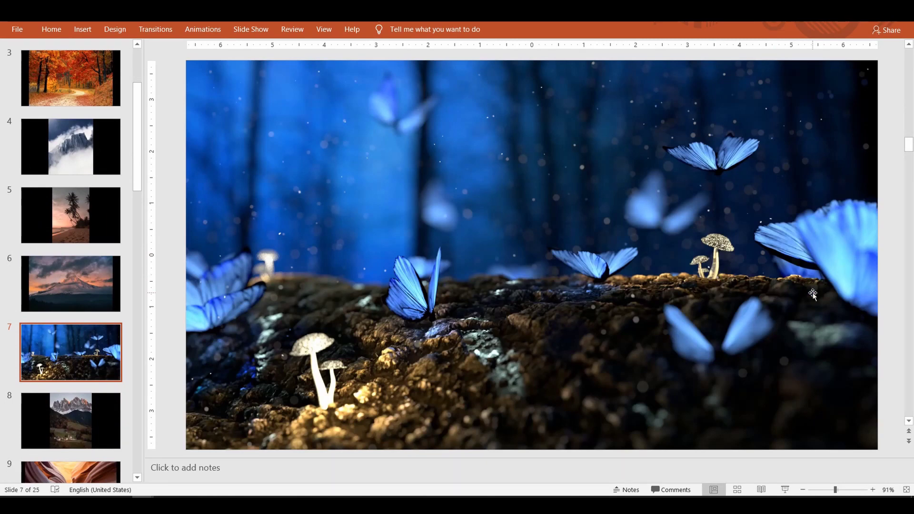
scroll(804, 294, down, 1)
scroll(804, 294, down, 2)
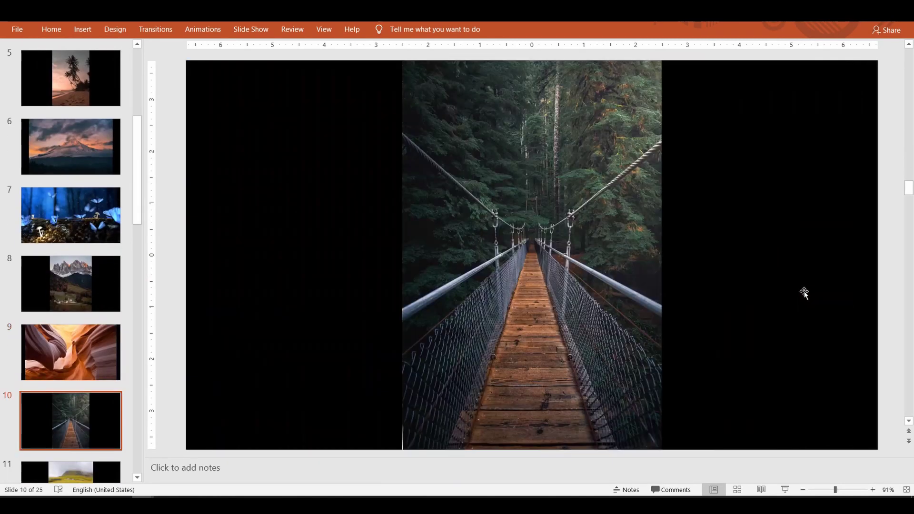
scroll(804, 294, down, 2)
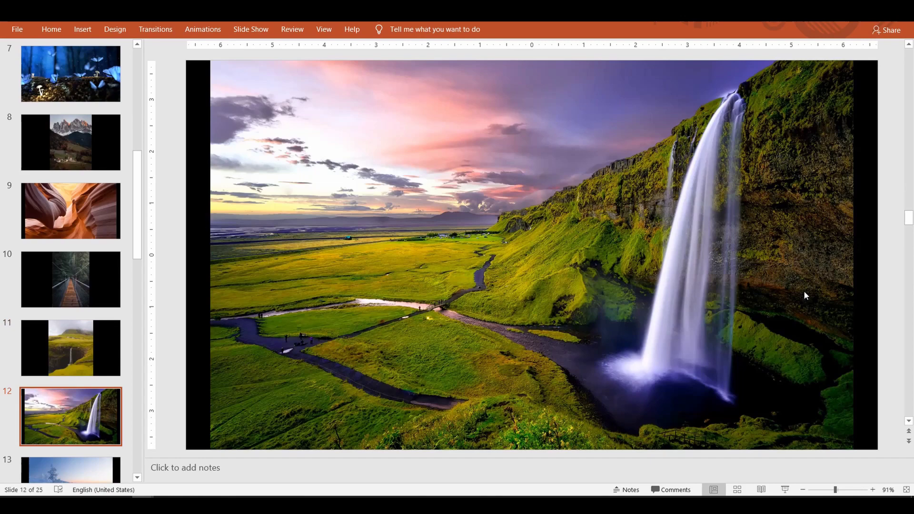
scroll(804, 291, down, 2)
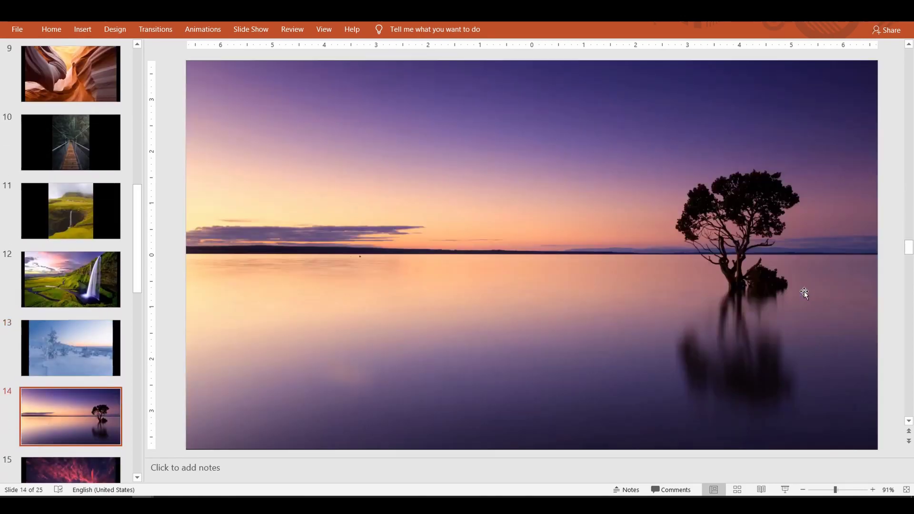
scroll(804, 292, down, 2)
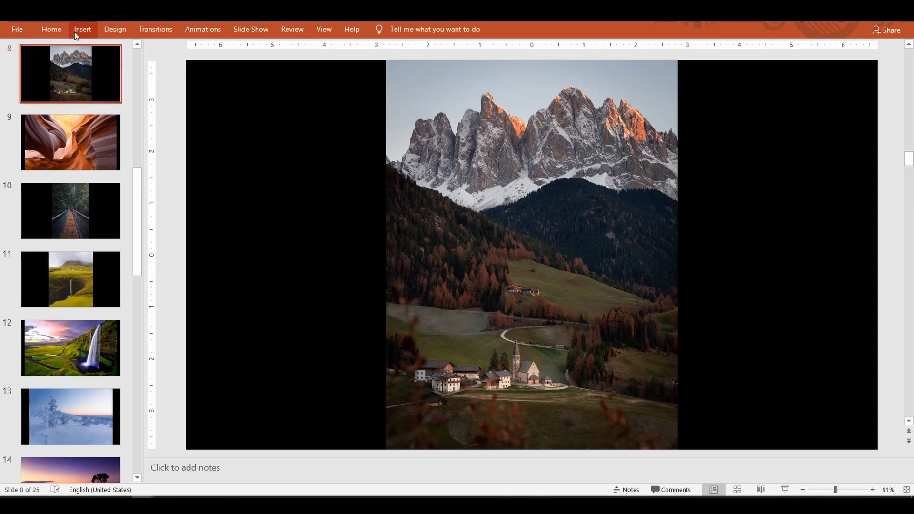
Edit the photo album to make all pictures black and white.
click(76, 34)
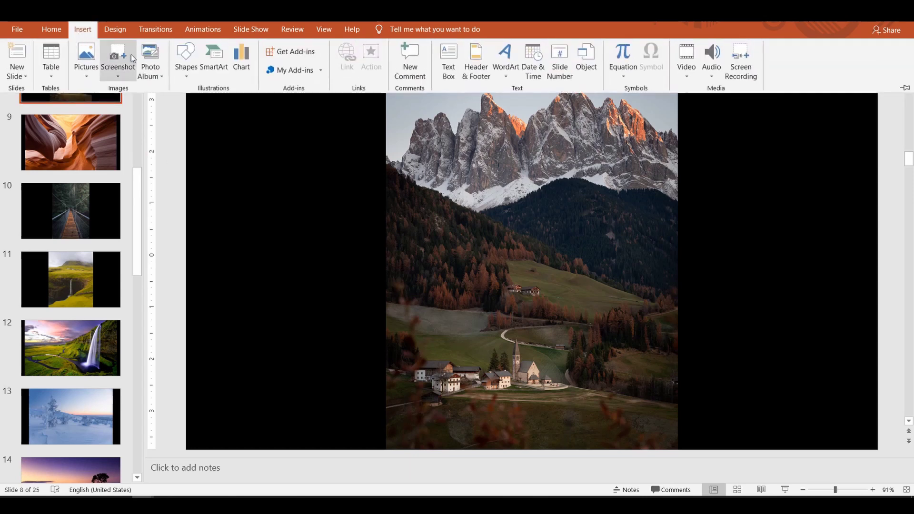
click(155, 75)
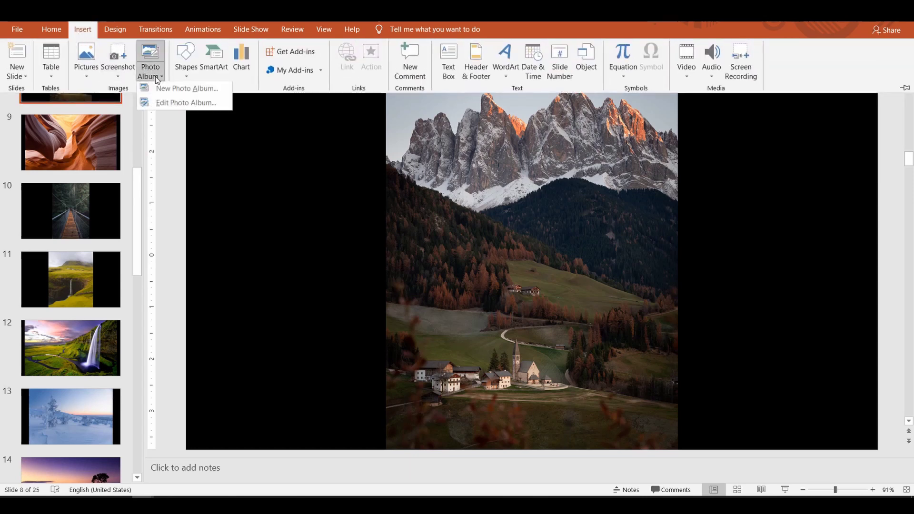
click(168, 105)
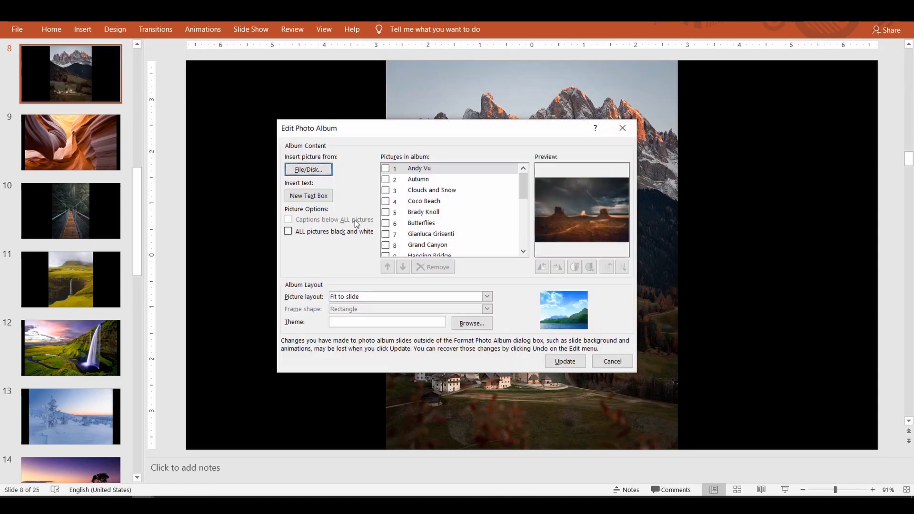
click(308, 232)
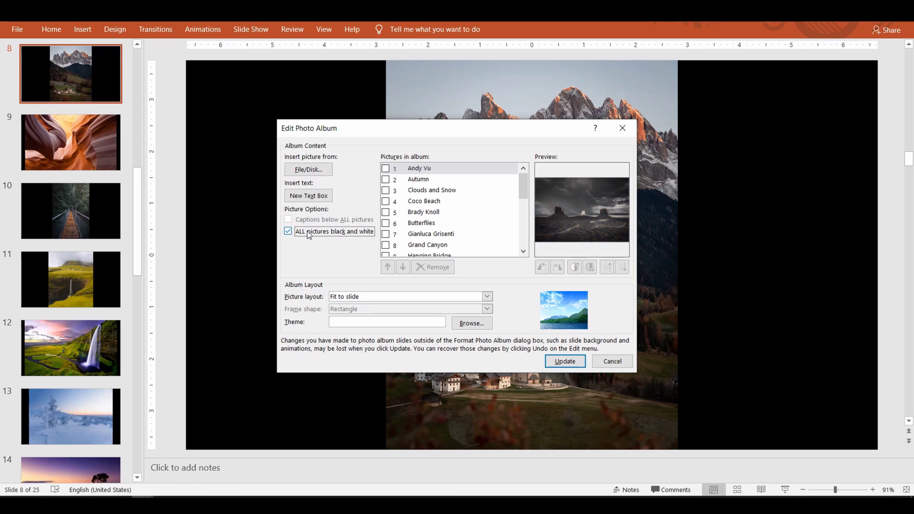
click(564, 363)
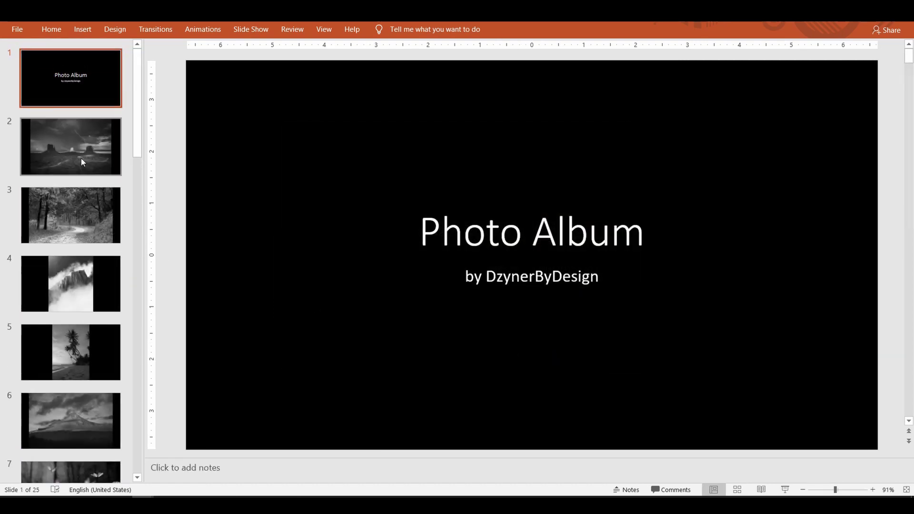
Review slides 2–5 to check the black-and-white photos.
click(80, 162)
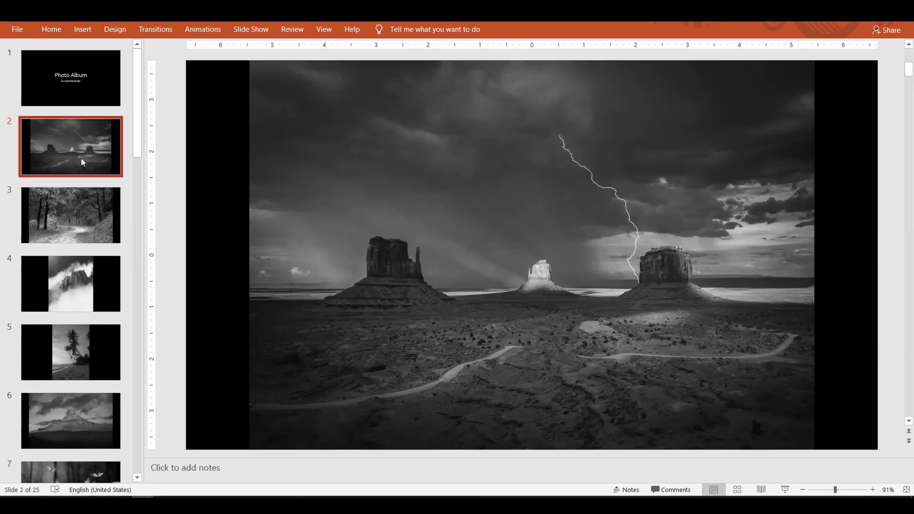
click(88, 217)
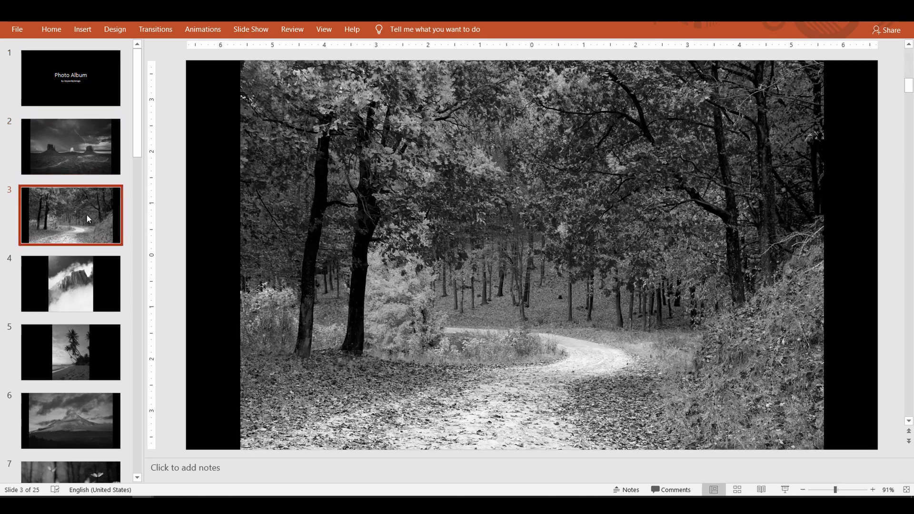
click(70, 283)
click(77, 349)
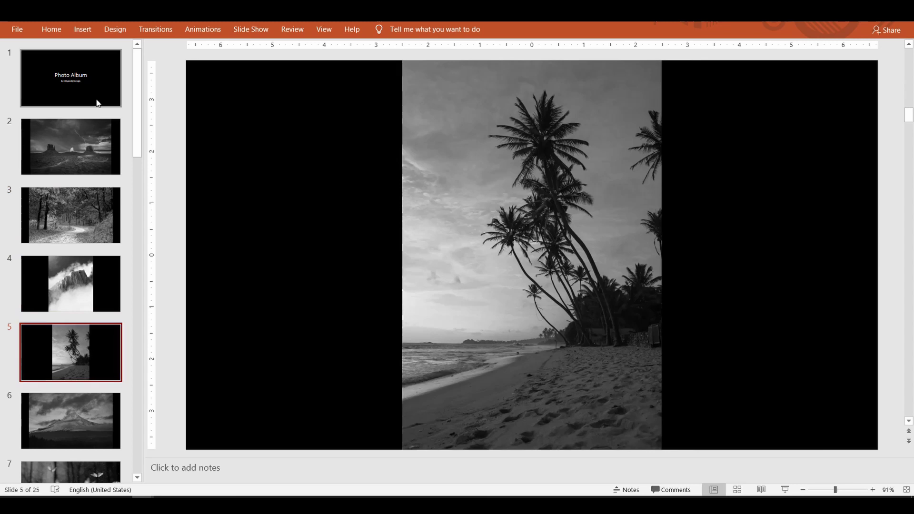
Return the album pictures to colour and use a 2-pictures-per-slide layout.
click(84, 35)
click(151, 78)
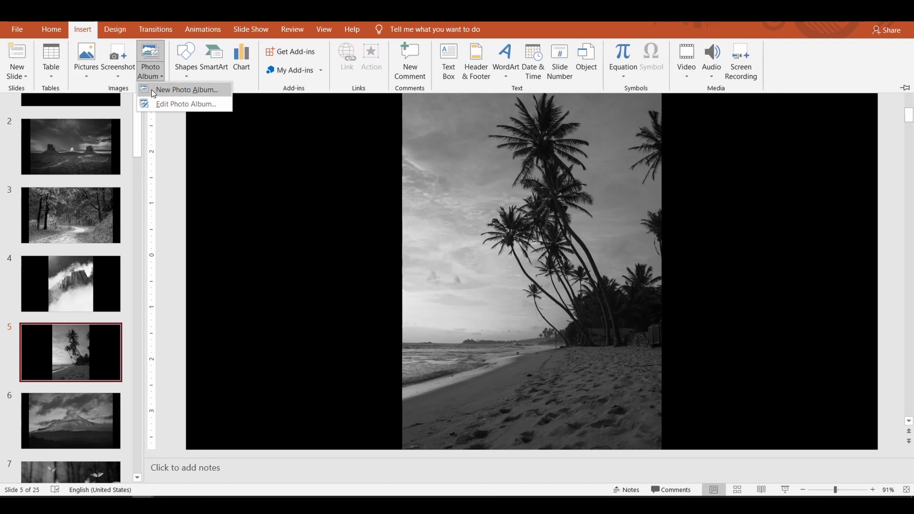
click(184, 102)
click(311, 233)
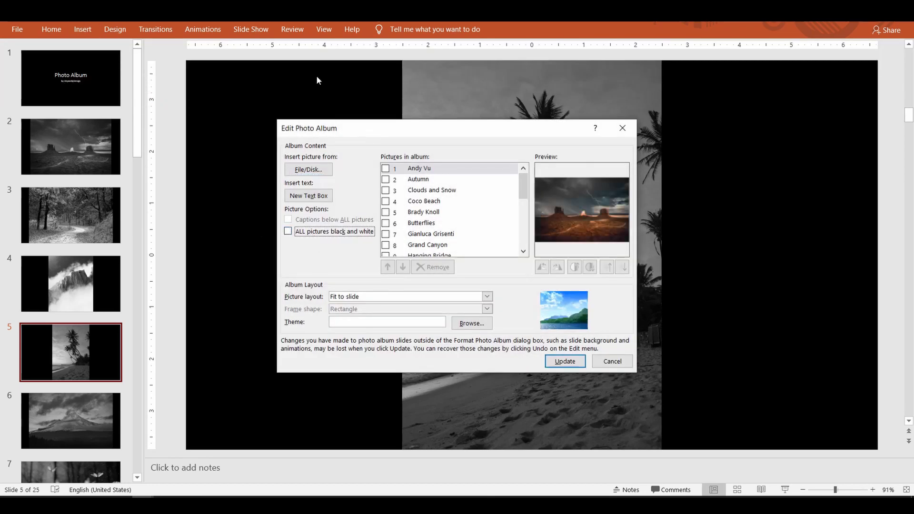
click(487, 297)
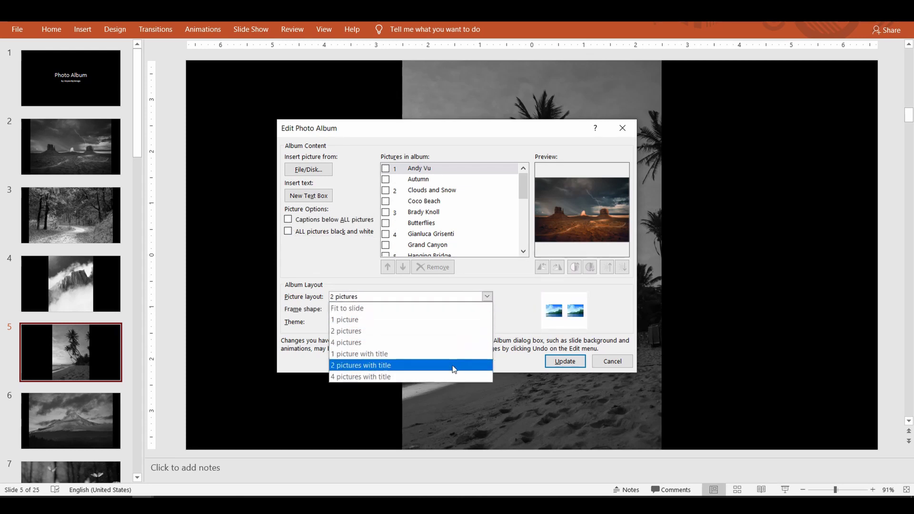
click(457, 336)
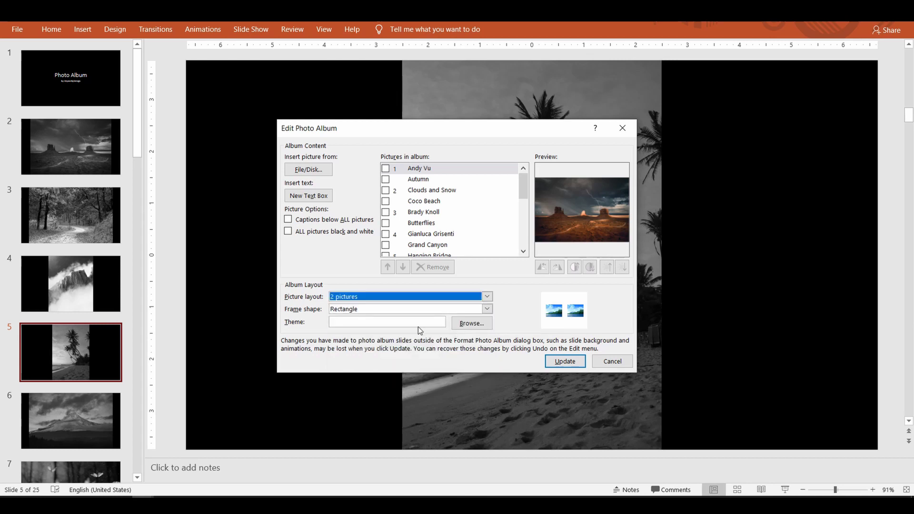
Frame pictures with Compound Frame, Black, apply the Ion theme, and update the album.
click(485, 310)
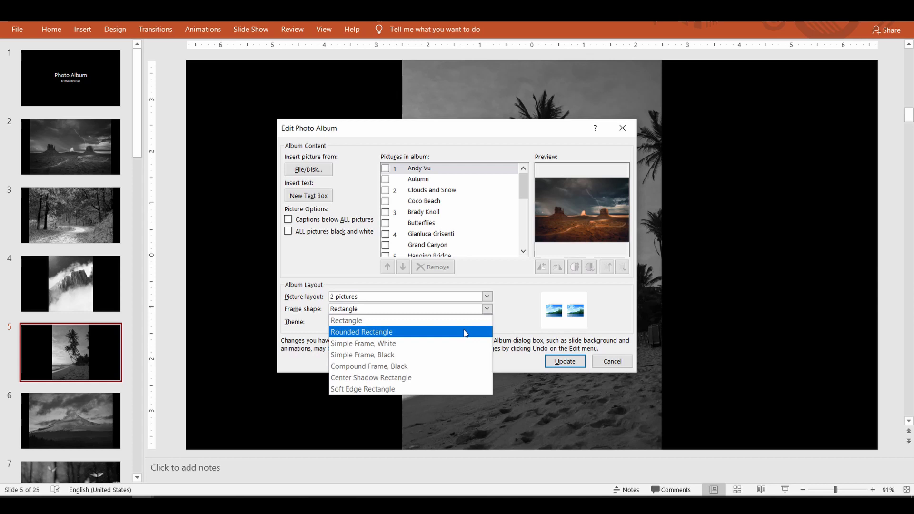
click(446, 366)
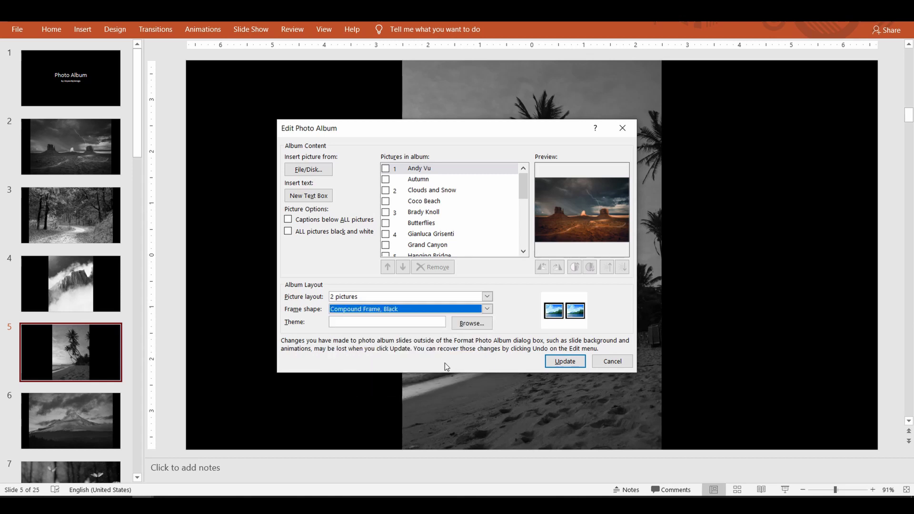
click(468, 324)
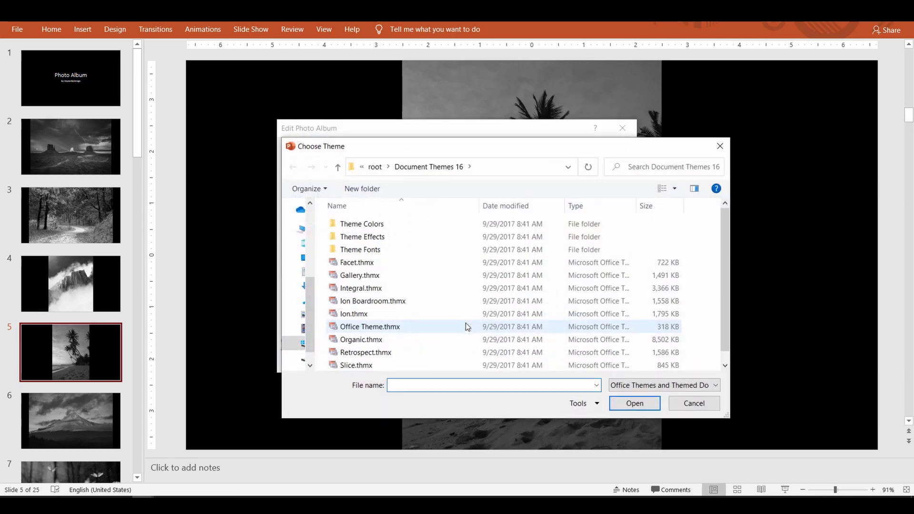
click(435, 315)
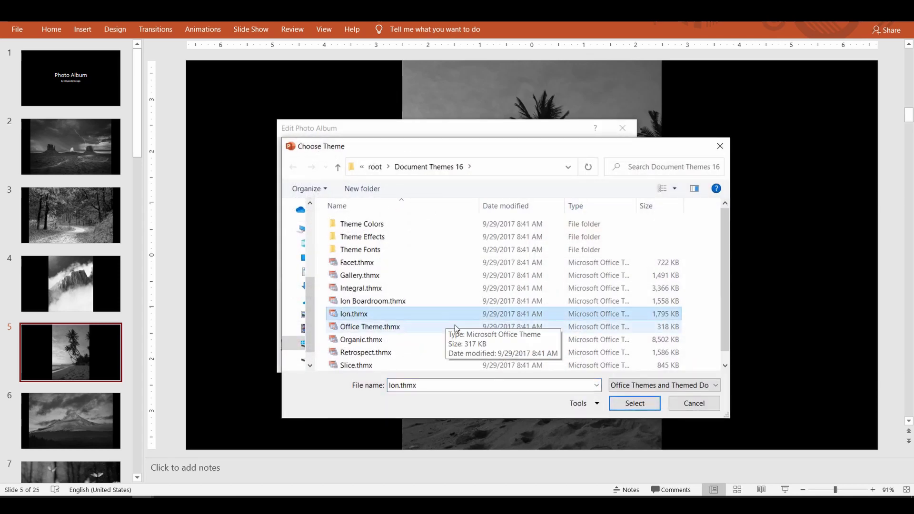
click(634, 405)
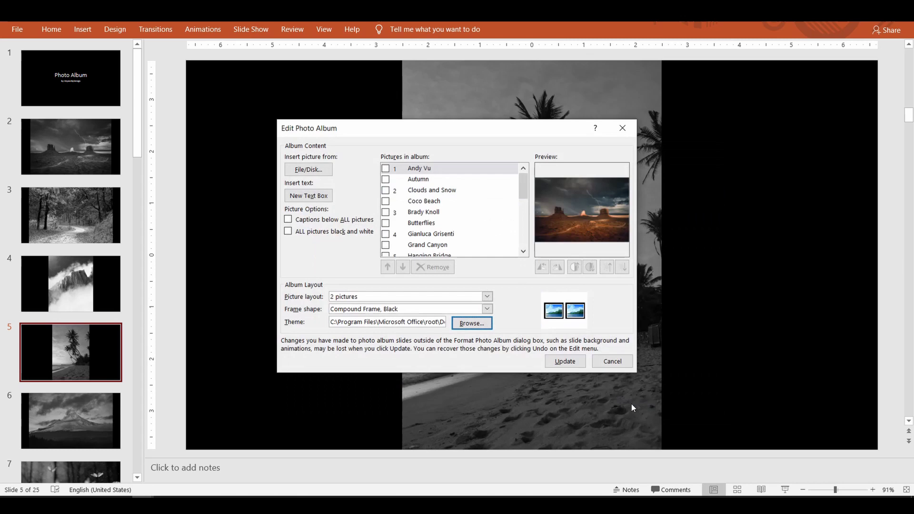
click(565, 362)
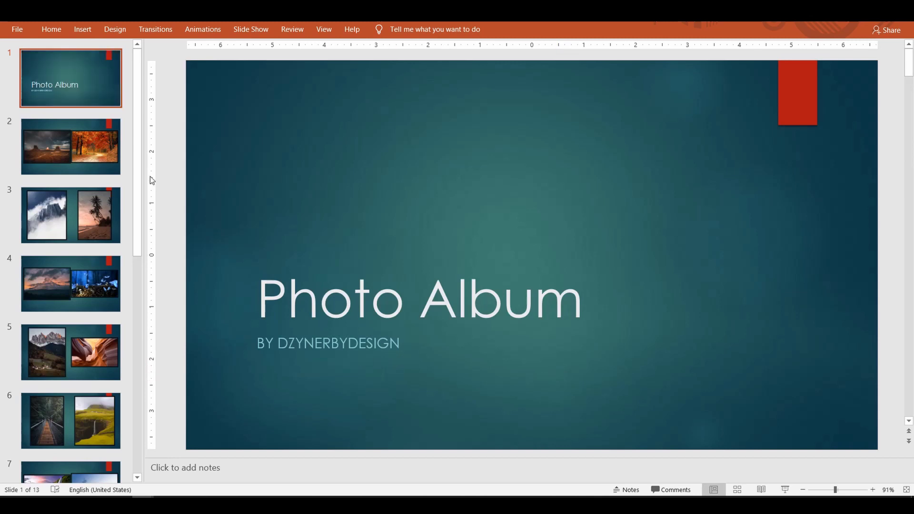
Review slides 2–5, then apply the purple variant of the Ion theme.
click(80, 157)
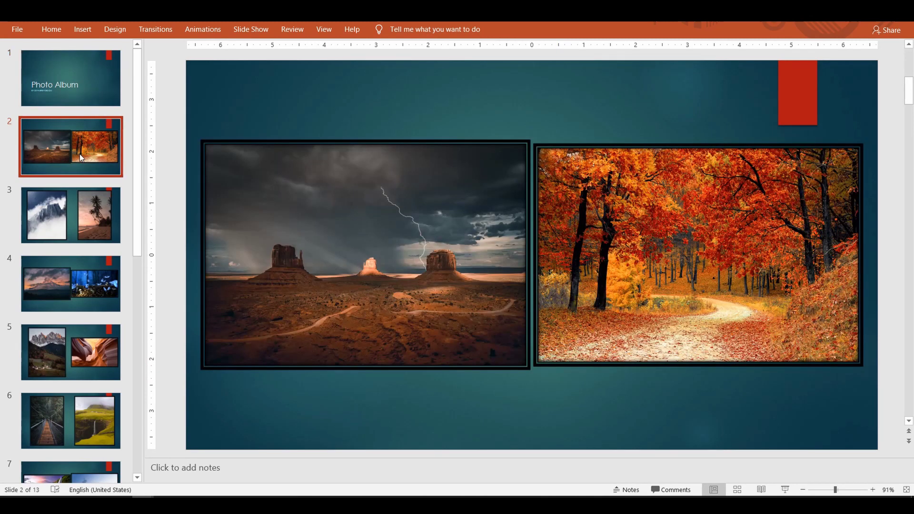
click(84, 232)
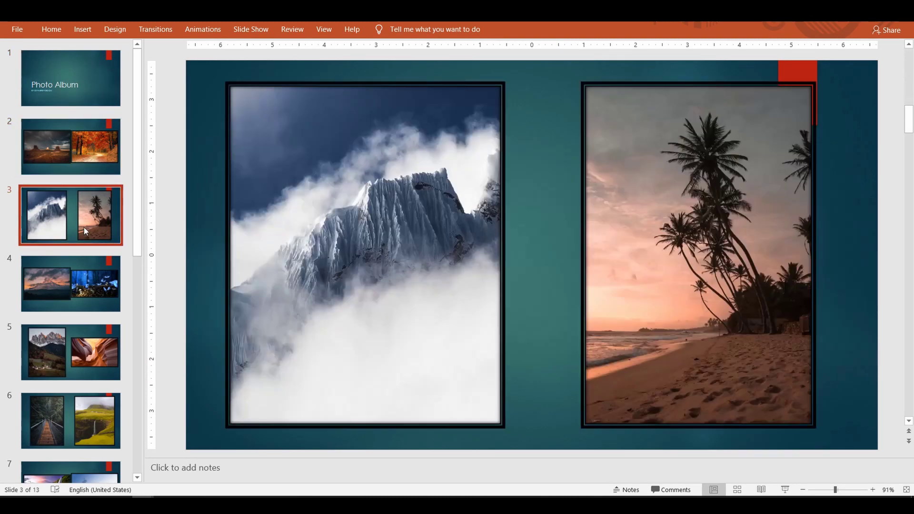
click(84, 302)
click(84, 355)
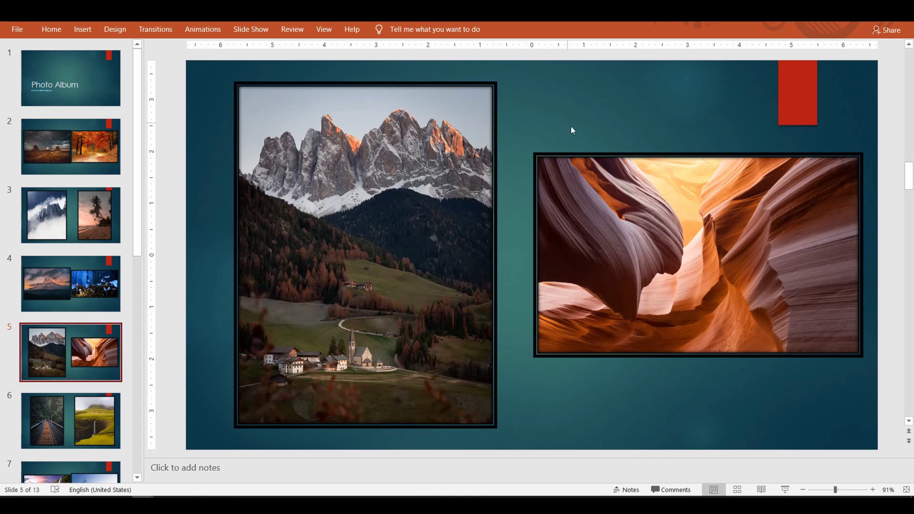
click(115, 30)
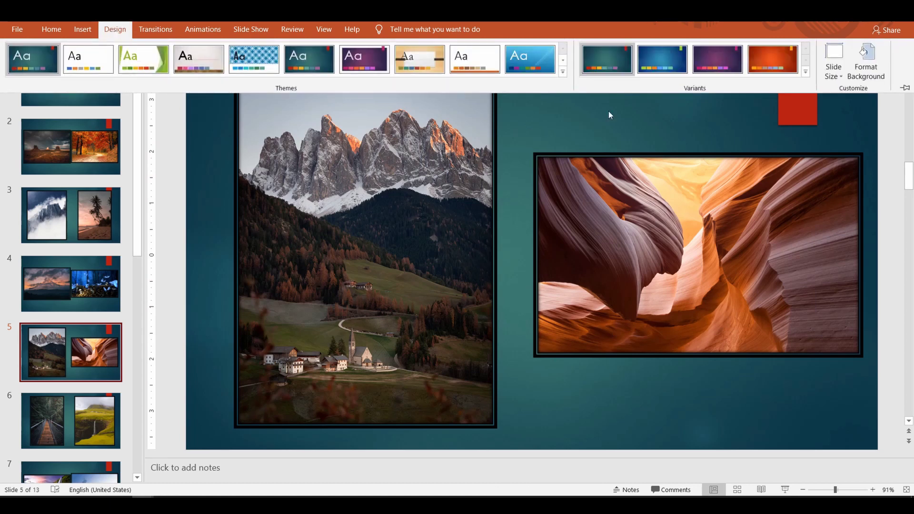
click(710, 64)
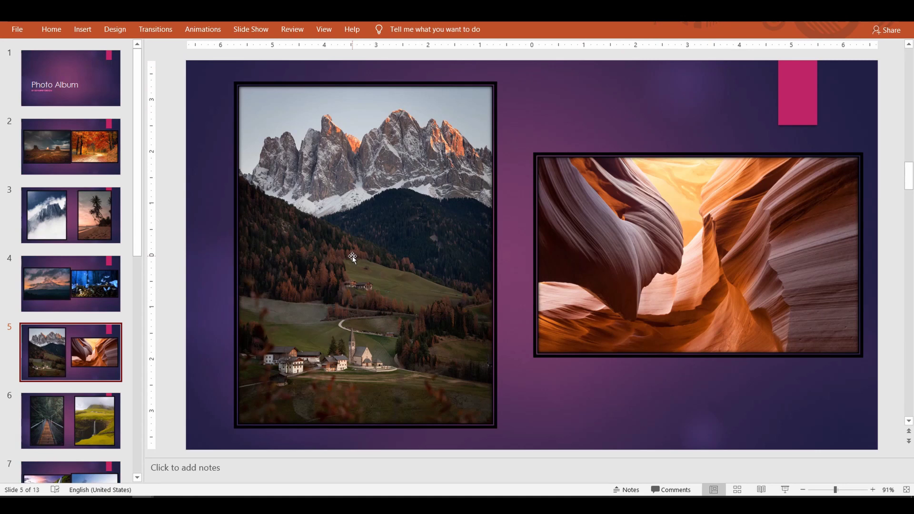
Turn on captions below all album pictures and update the album.
click(82, 32)
click(144, 78)
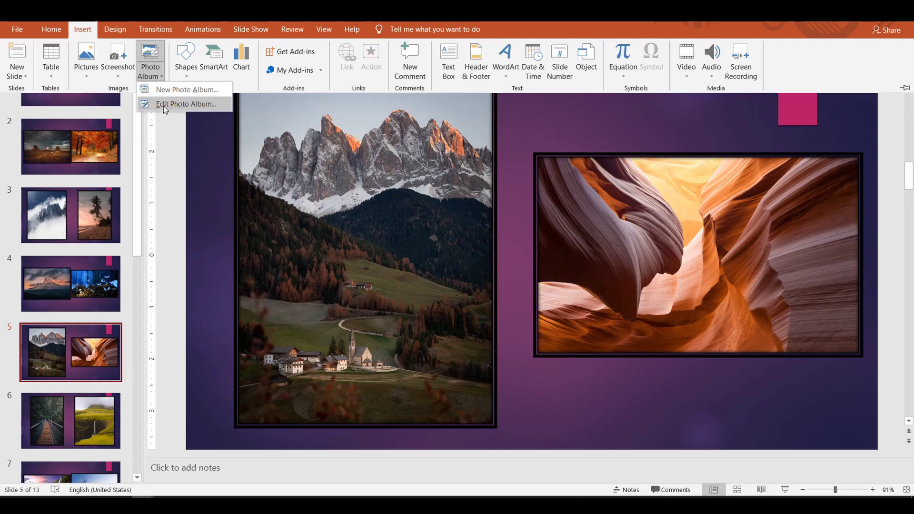
click(163, 104)
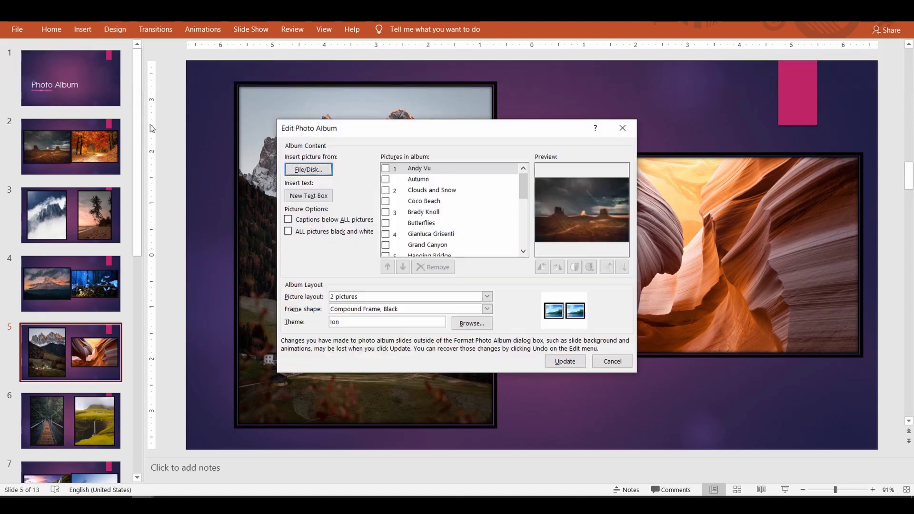
click(318, 222)
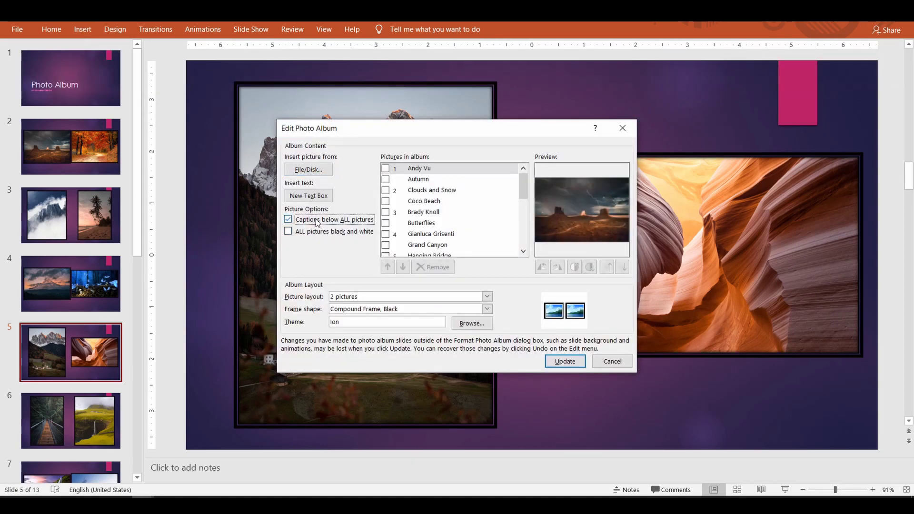
click(566, 361)
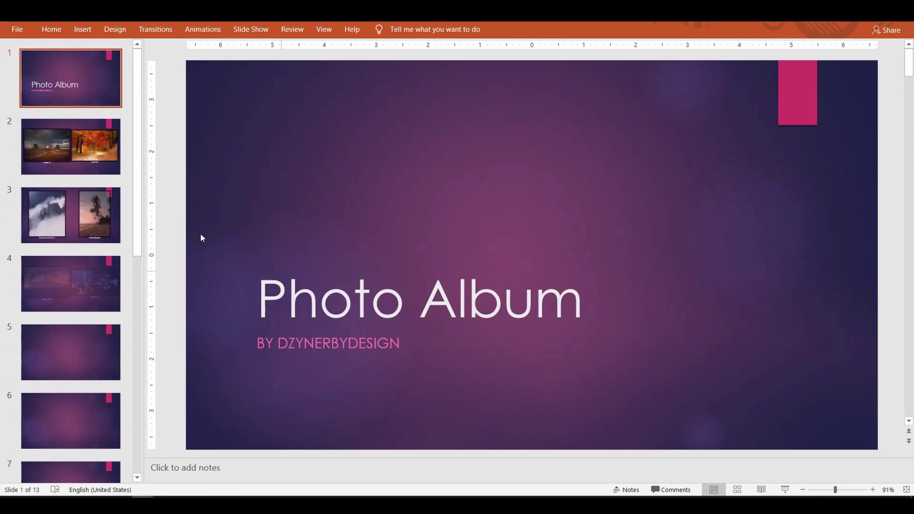
Review the captioned photos on slides 2 through 7.
click(90, 157)
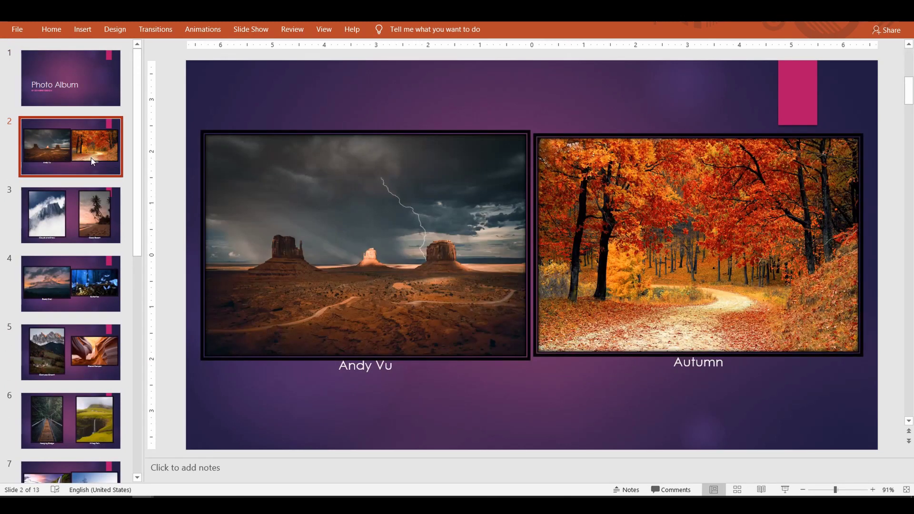
click(90, 220)
click(81, 270)
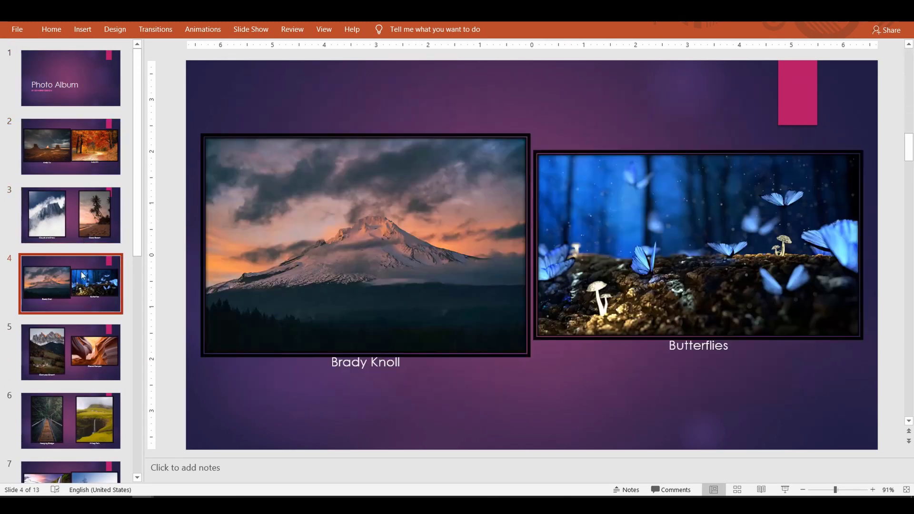
click(64, 337)
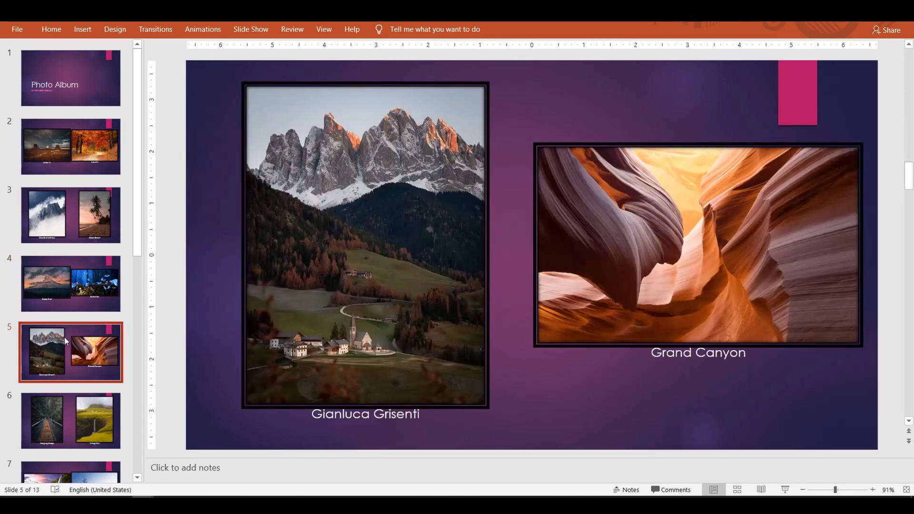
click(79, 413)
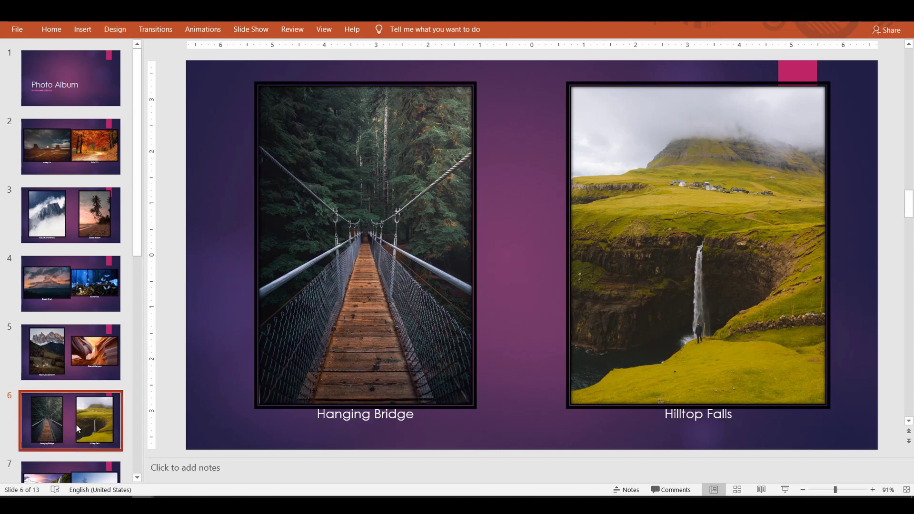
scroll(76, 424, down, 1)
click(74, 412)
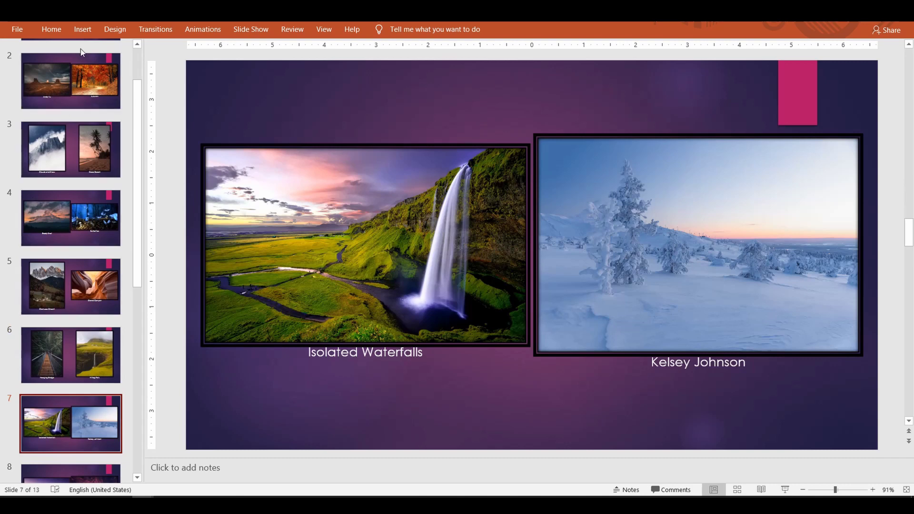
Insert a new Text Box entry after the snowy landscape picture in the album list.
click(80, 32)
click(150, 72)
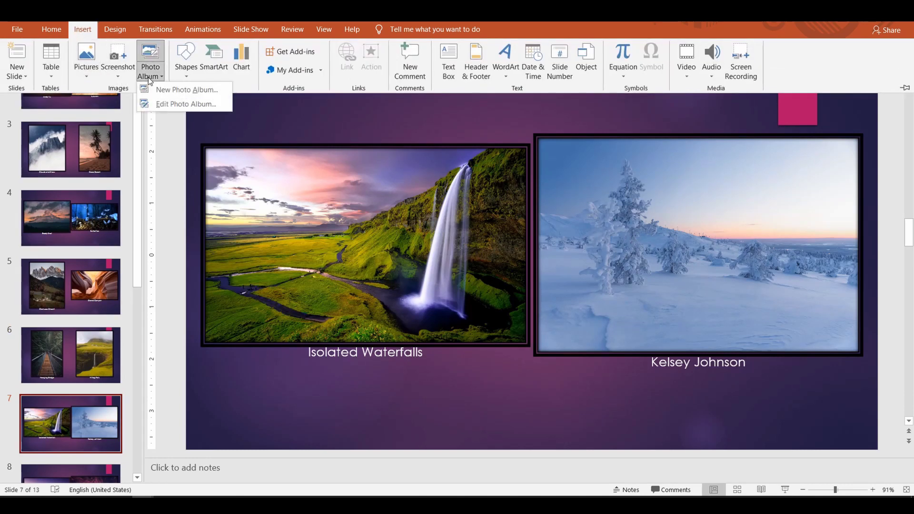
click(174, 104)
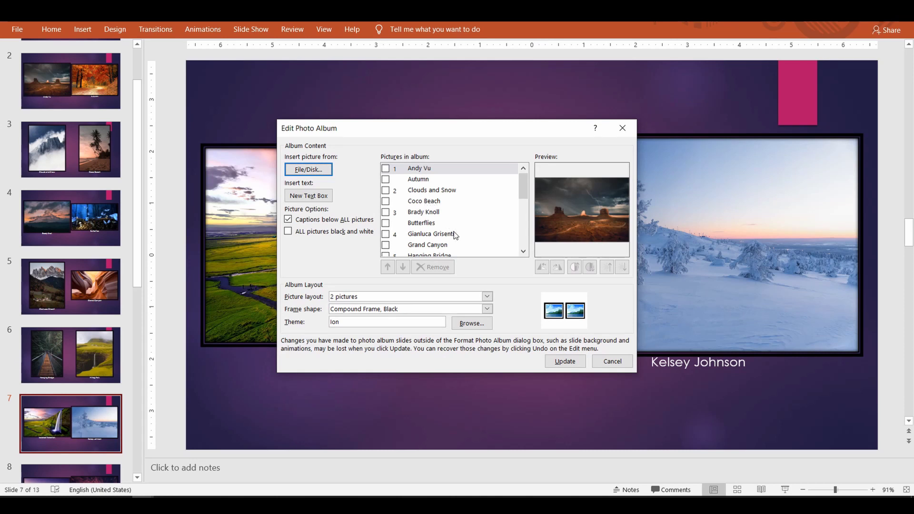
scroll(464, 224, down, 2)
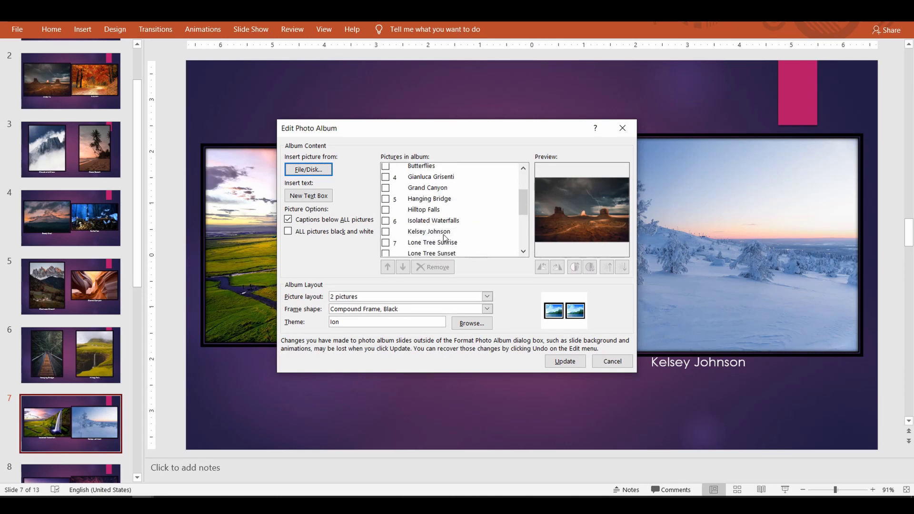
click(440, 233)
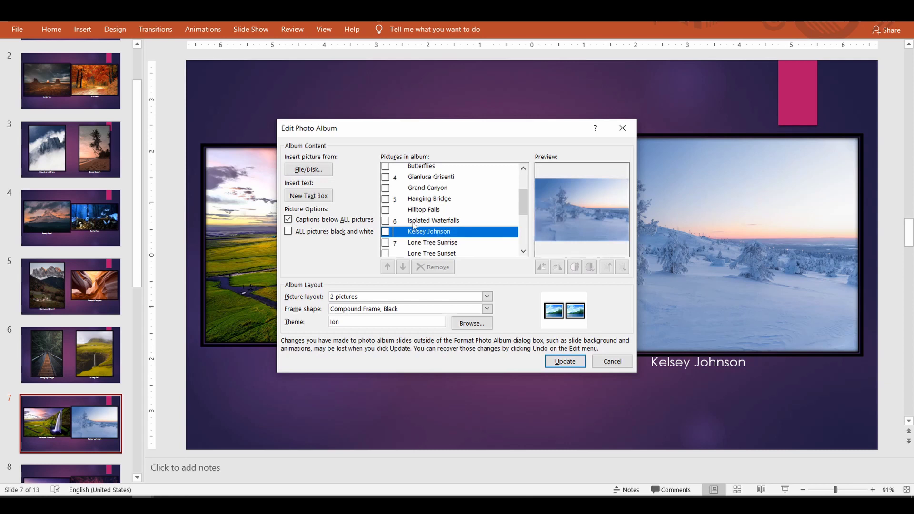
click(312, 198)
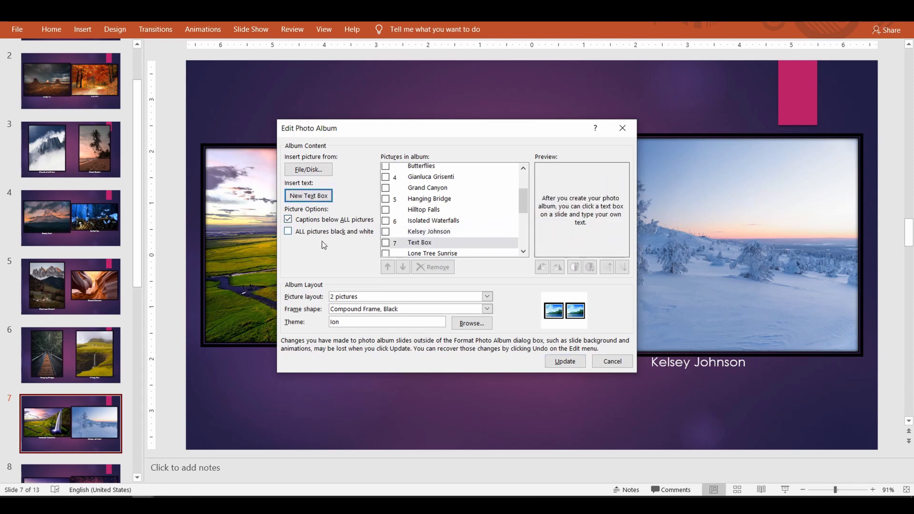
click(418, 245)
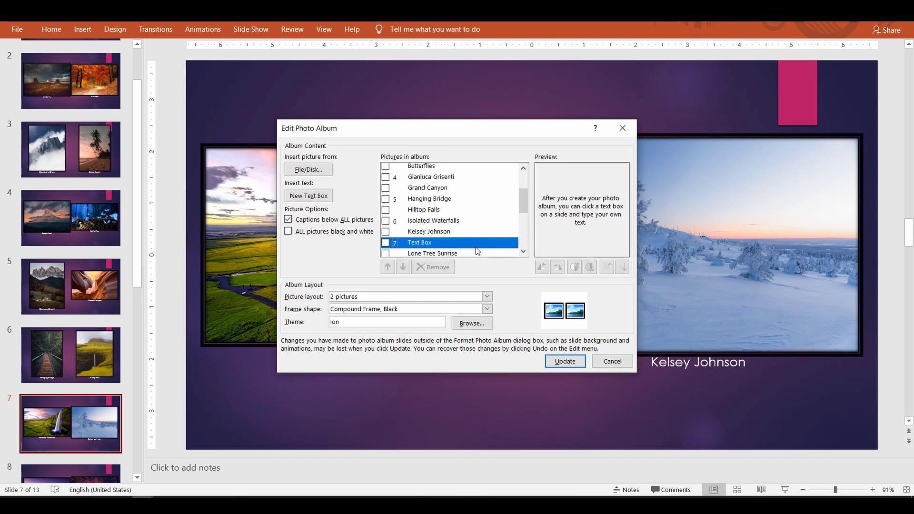
Rebuild the album into 14 slides and select slide 8's Text Box placeholder text.
click(570, 362)
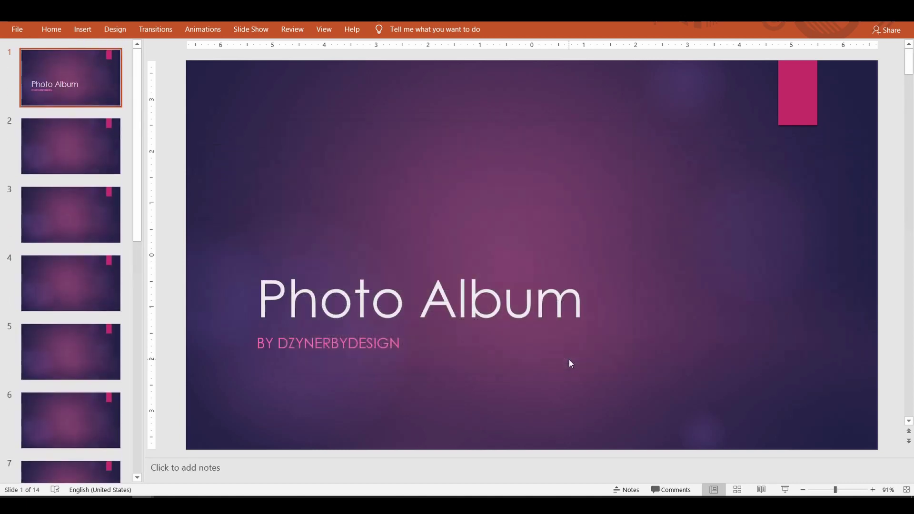
scroll(99, 319, down, 5)
click(83, 280)
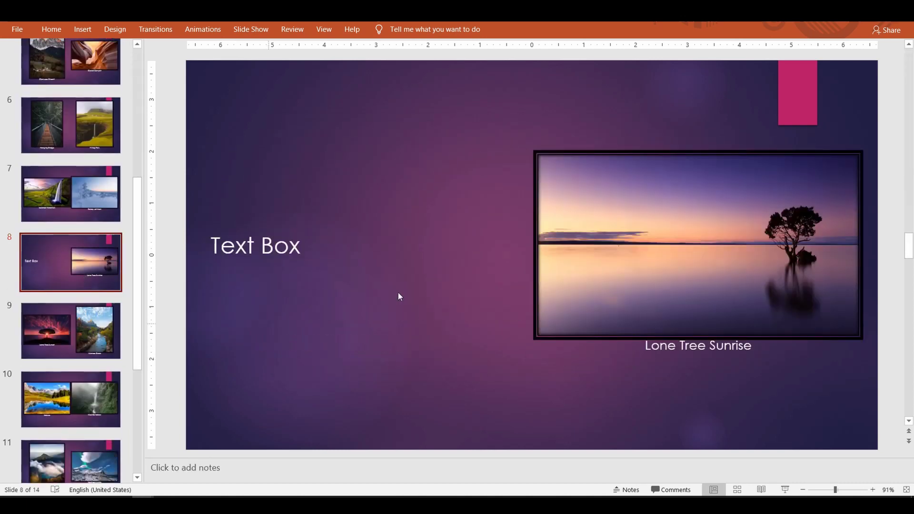
click(290, 246)
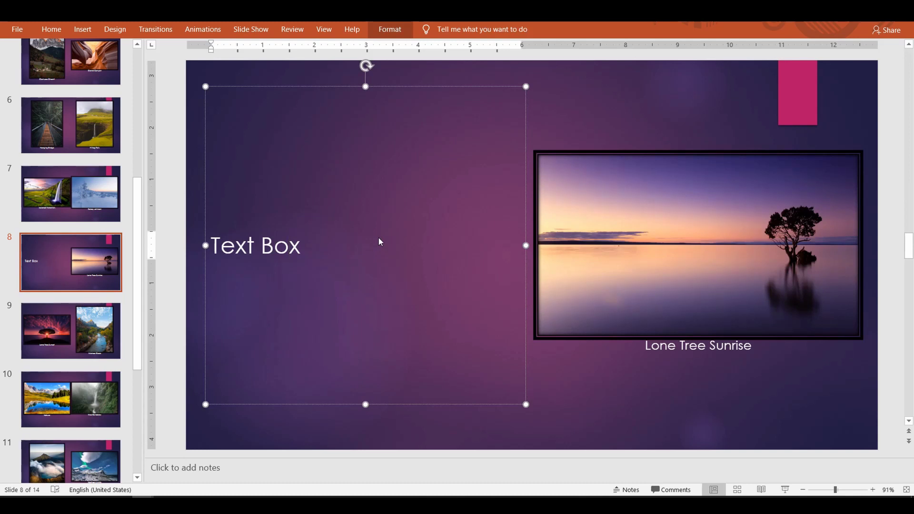
key(End)
key(shift+Home)
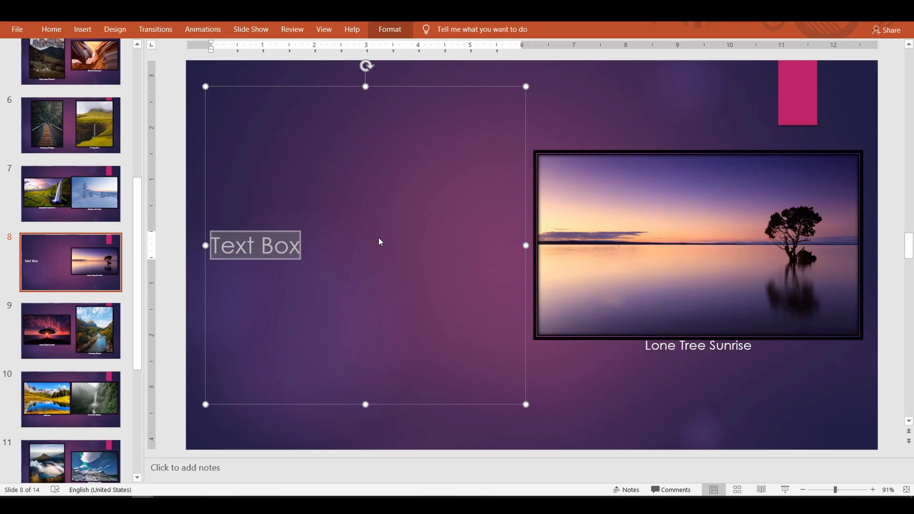
Replace slide 8's placeholder text with three lorem ipsum paragraphs using =lorem().
key(BackSpace)
text(=lorem)
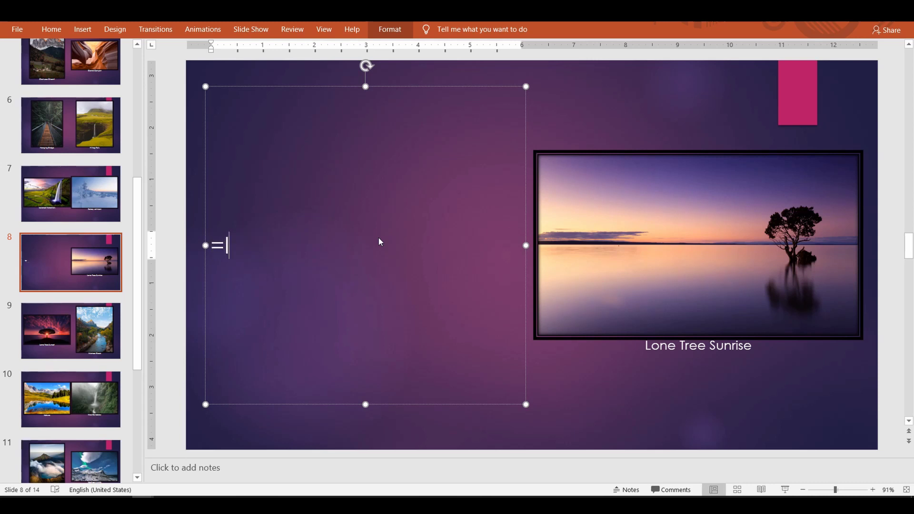
text(())
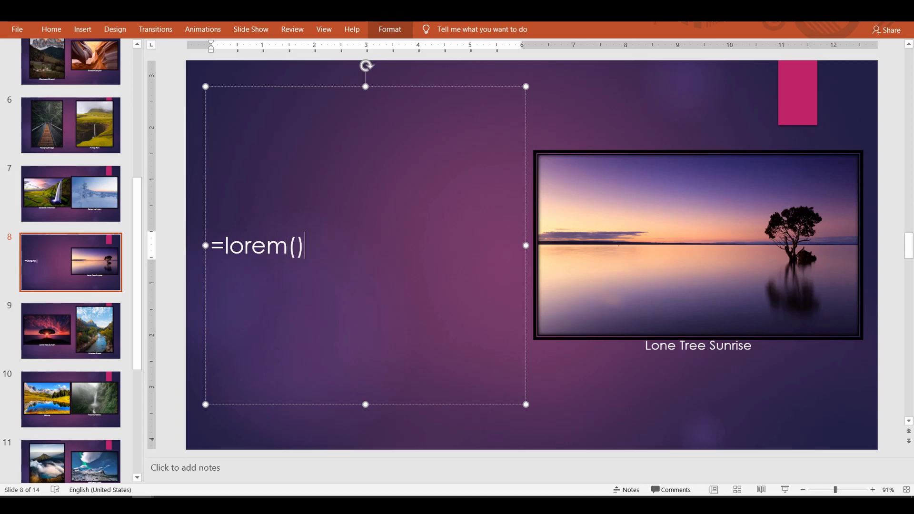
key(Return)
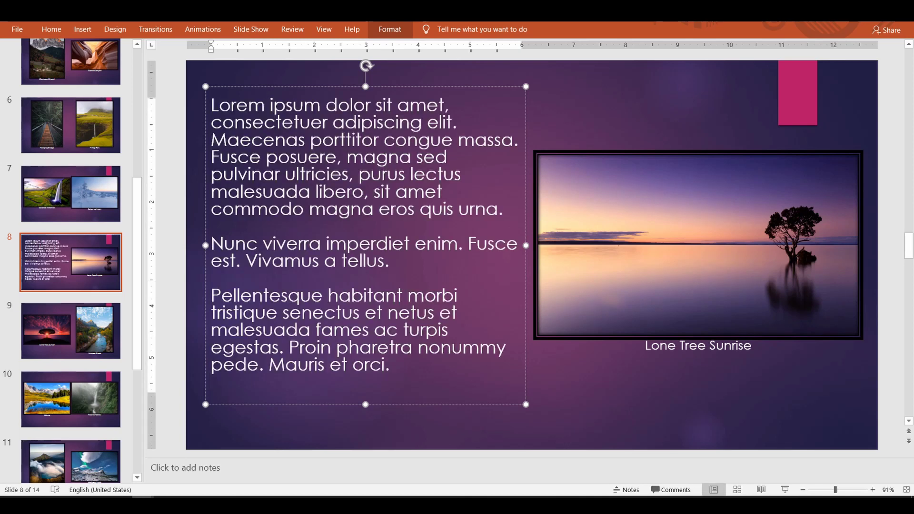
click(175, 312)
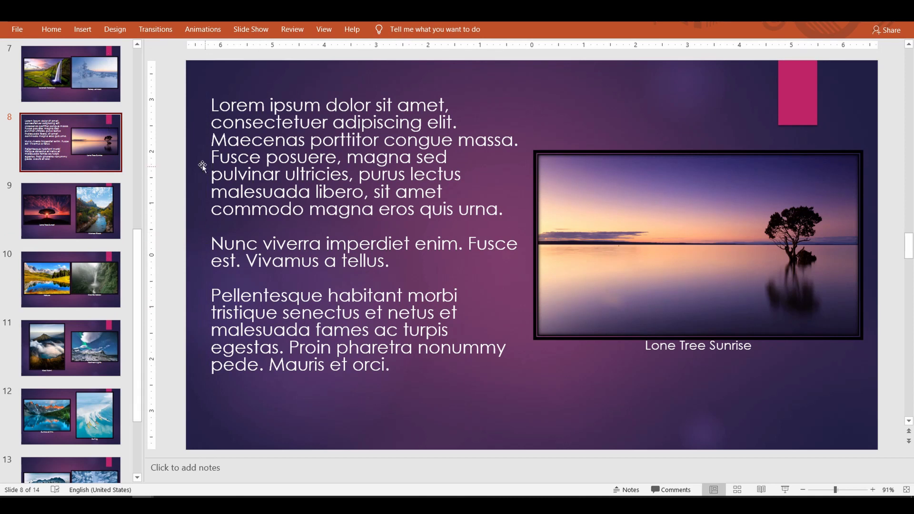
Add slide numbers to all slides except the title slide.
click(82, 29)
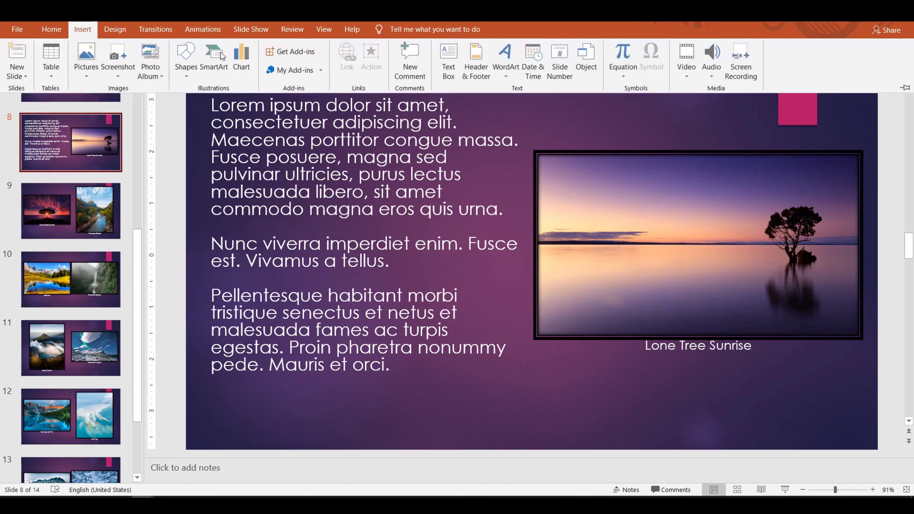
click(561, 69)
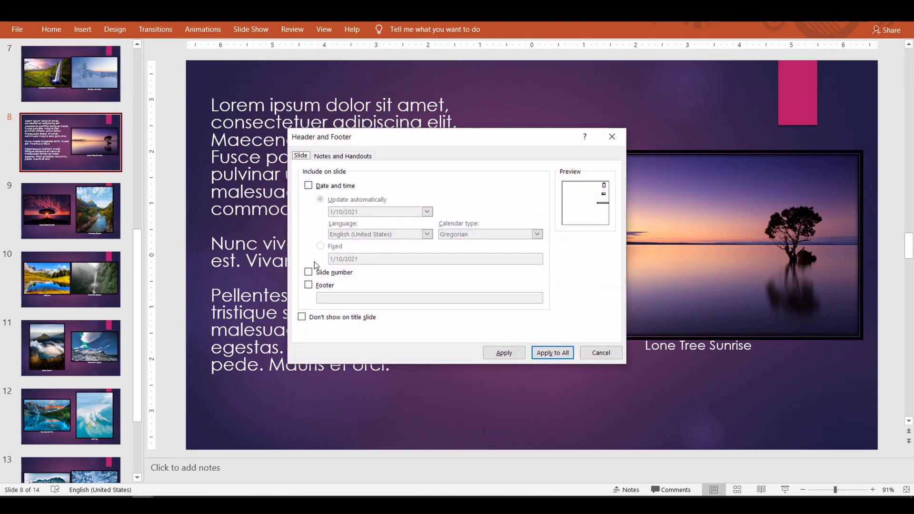
click(317, 275)
click(361, 317)
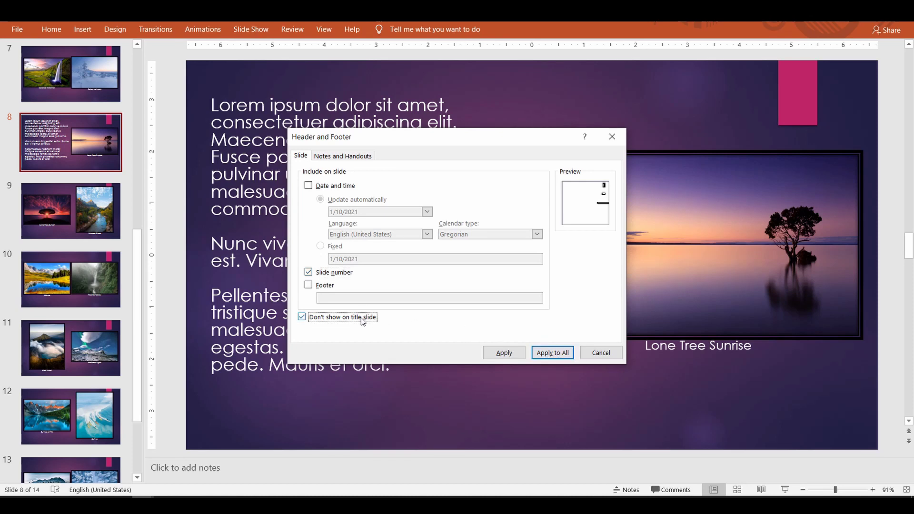
click(552, 352)
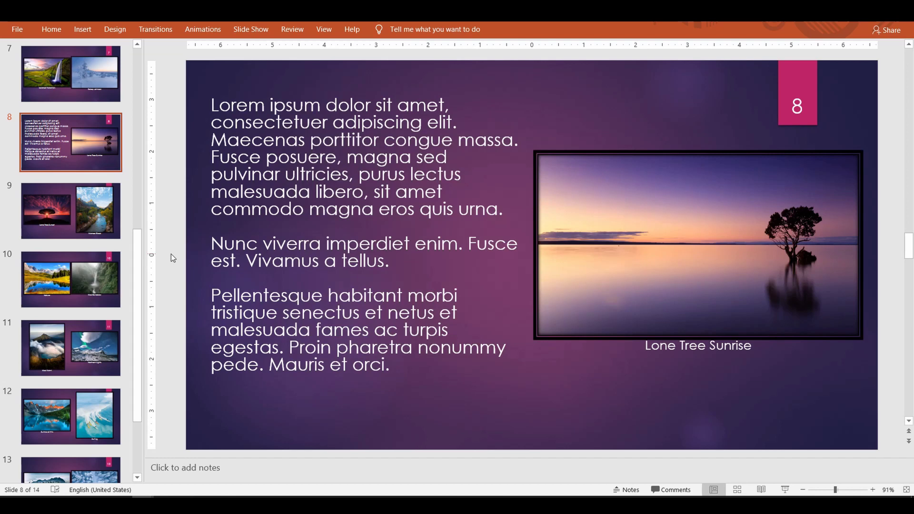
scroll(177, 252, up, 1)
scroll(179, 244, up, 1)
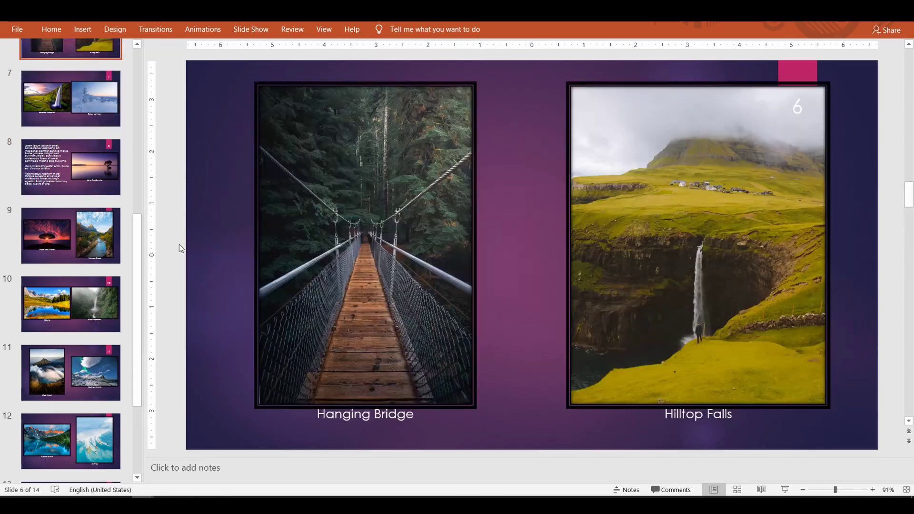
scroll(179, 248, down, 1)
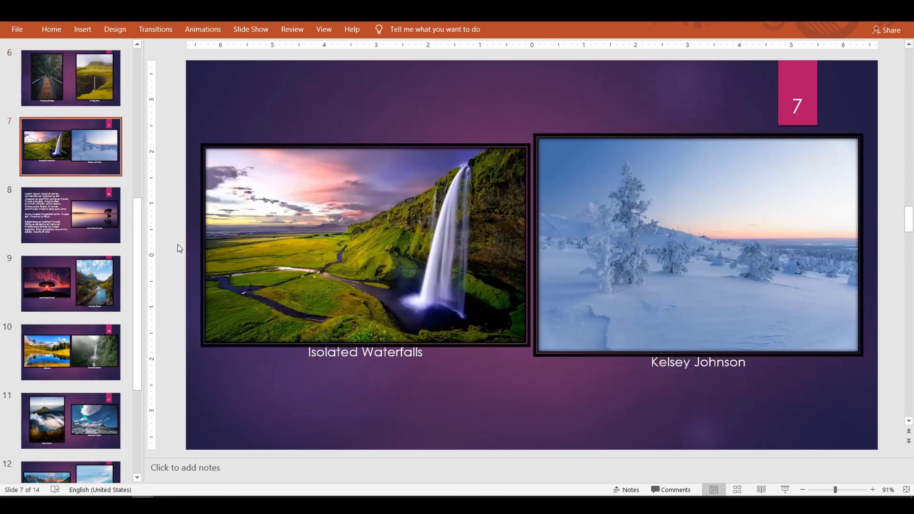
scroll(178, 245, down, 1)
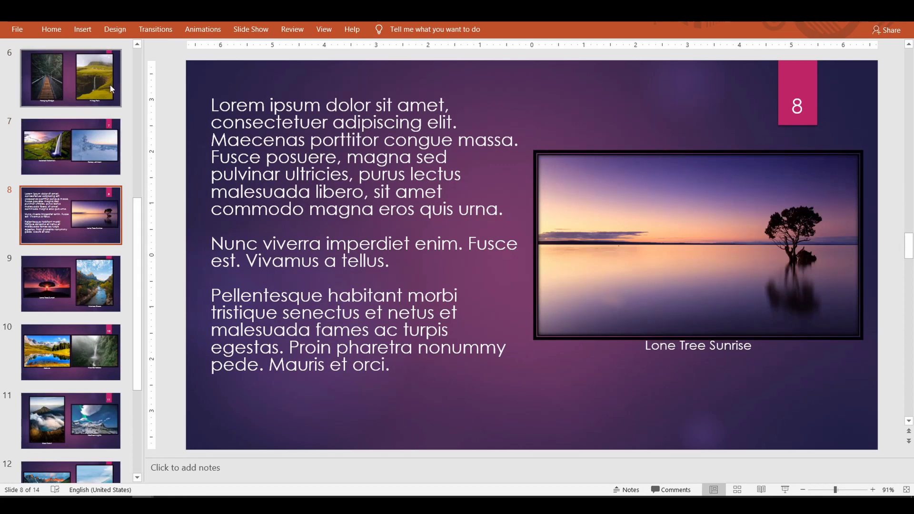
click(84, 31)
click(153, 76)
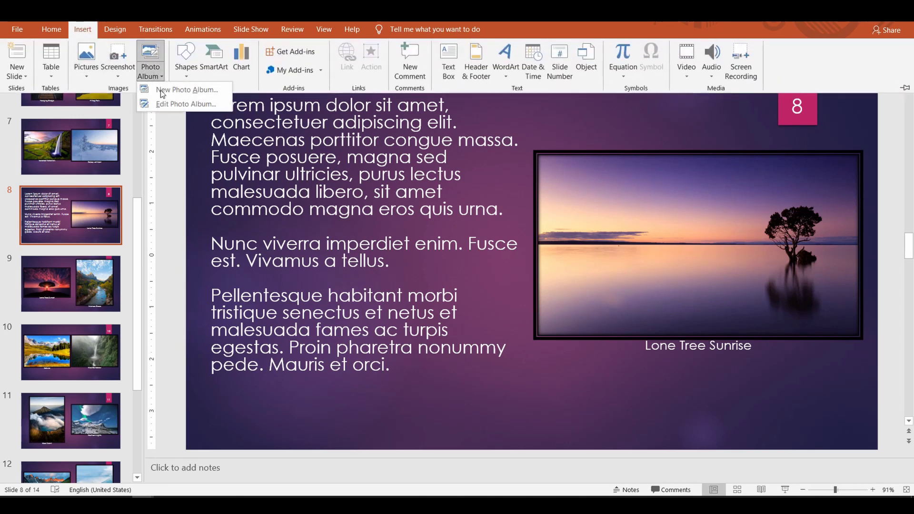
click(170, 104)
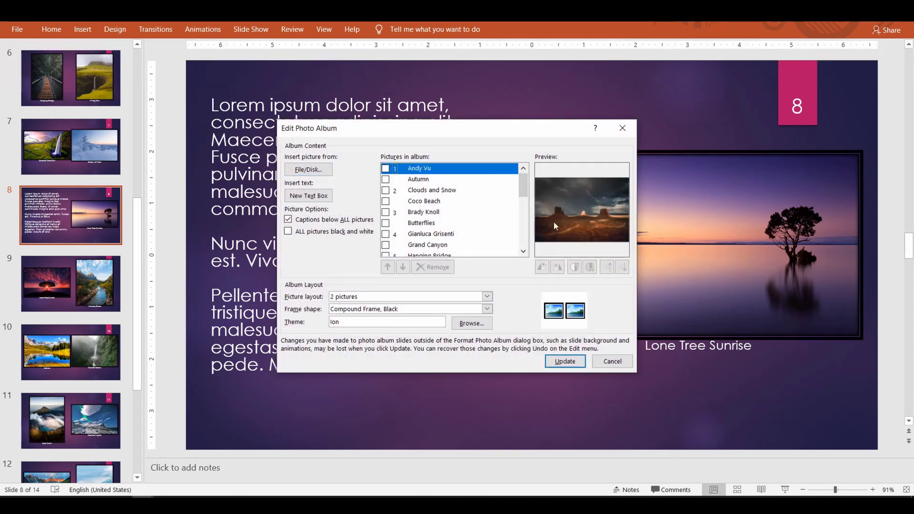
click(386, 169)
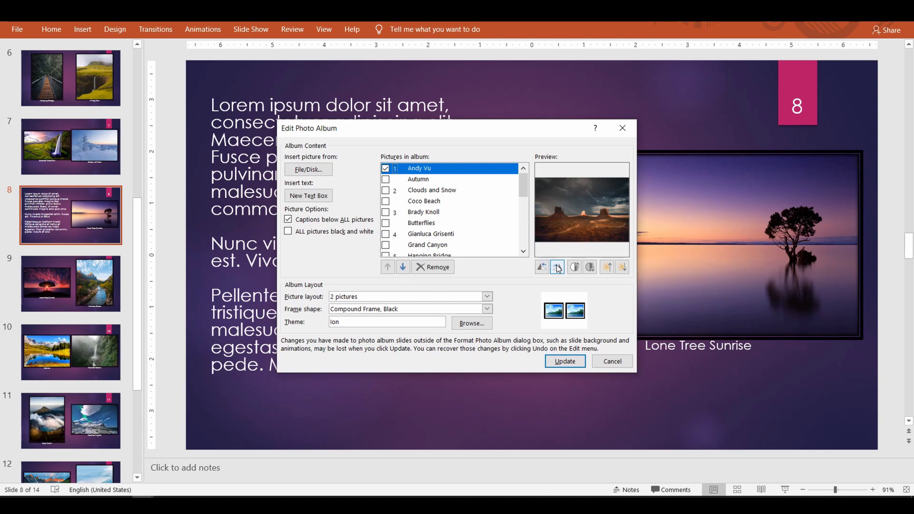
click(575, 267)
click(575, 267)
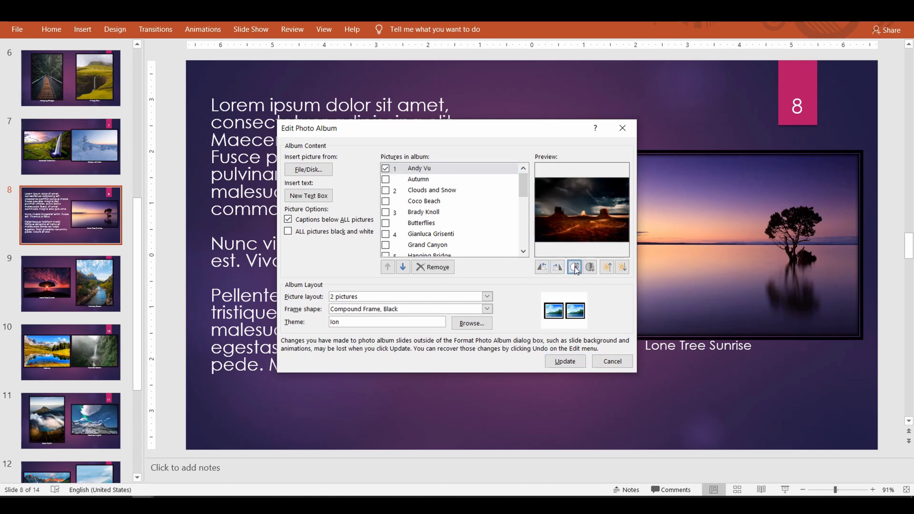
click(575, 267)
click(590, 267)
click(590, 267)
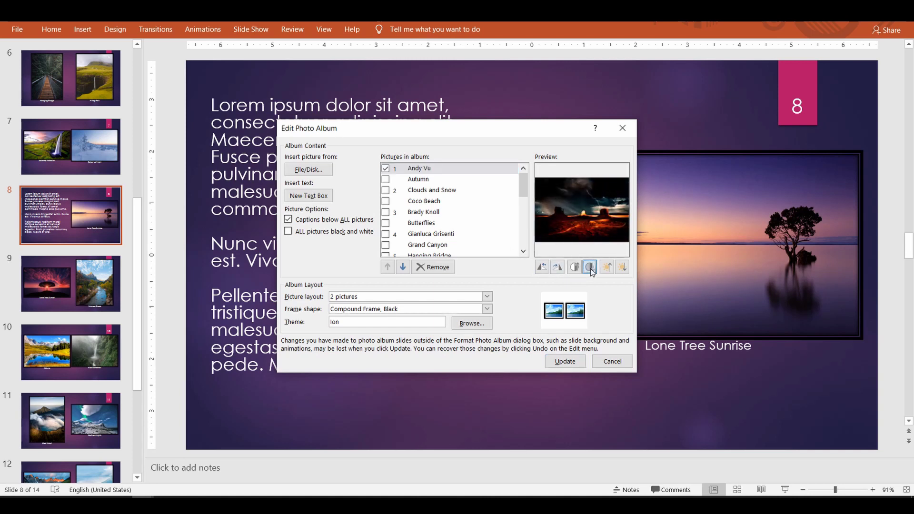
click(590, 267)
click(590, 267)
click(591, 267)
click(591, 268)
click(590, 267)
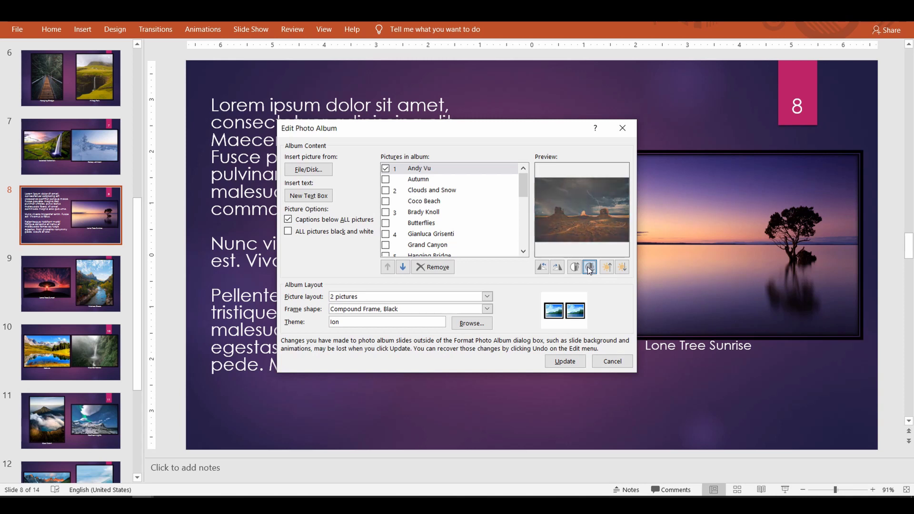
click(591, 267)
click(575, 267)
click(574, 267)
click(574, 267)
click(575, 267)
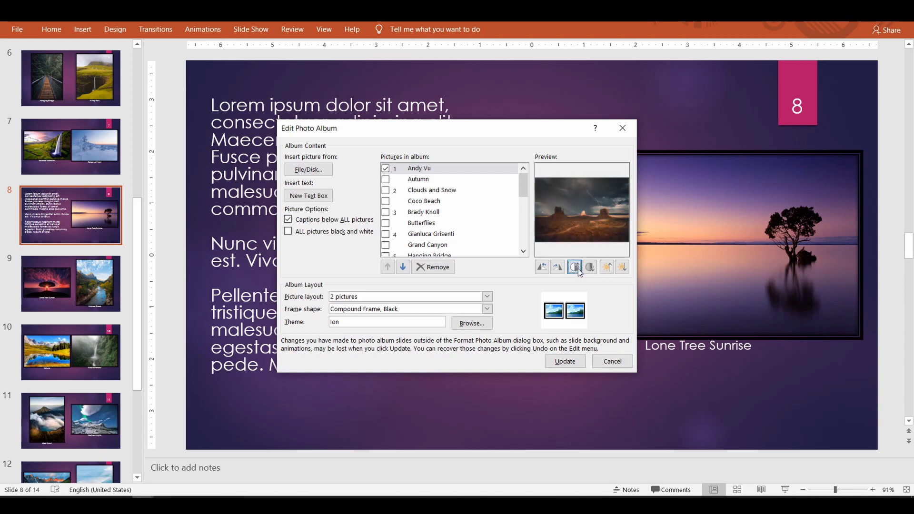
click(610, 271)
click(610, 271)
click(610, 271)
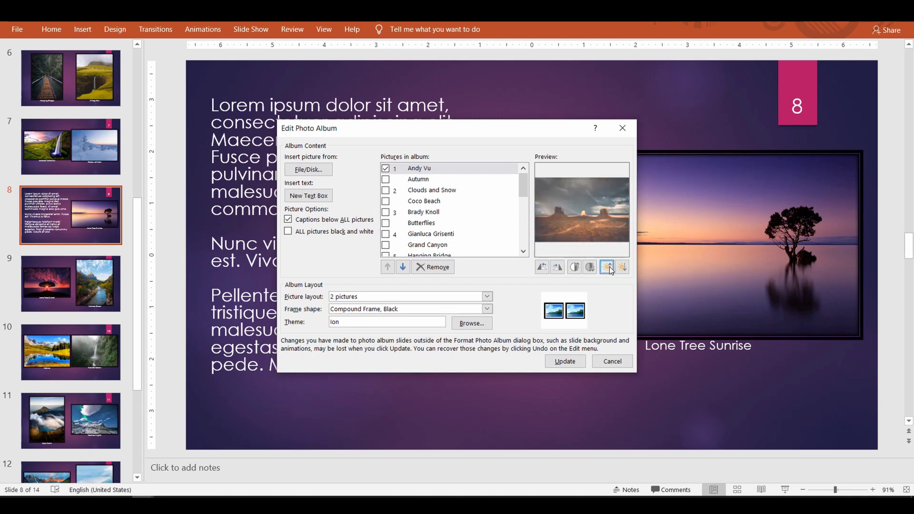
click(623, 268)
click(624, 268)
click(623, 268)
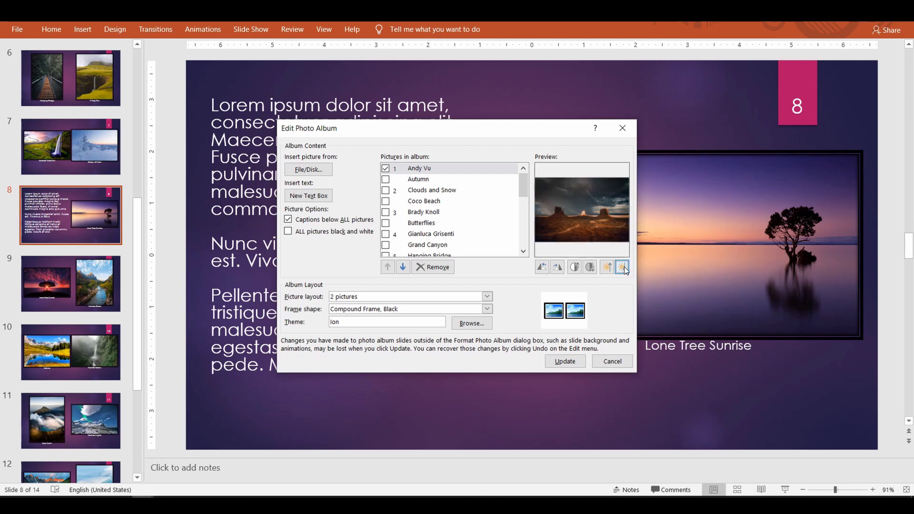
click(557, 268)
click(557, 268)
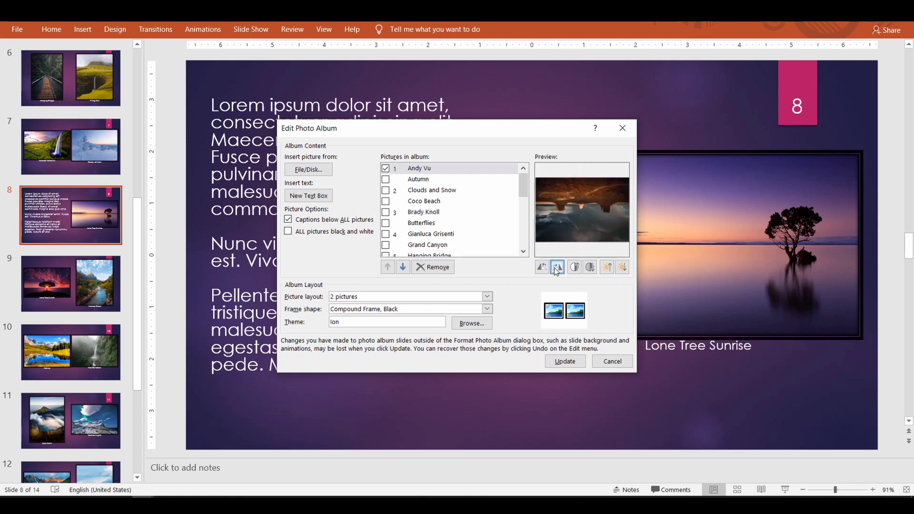
click(556, 268)
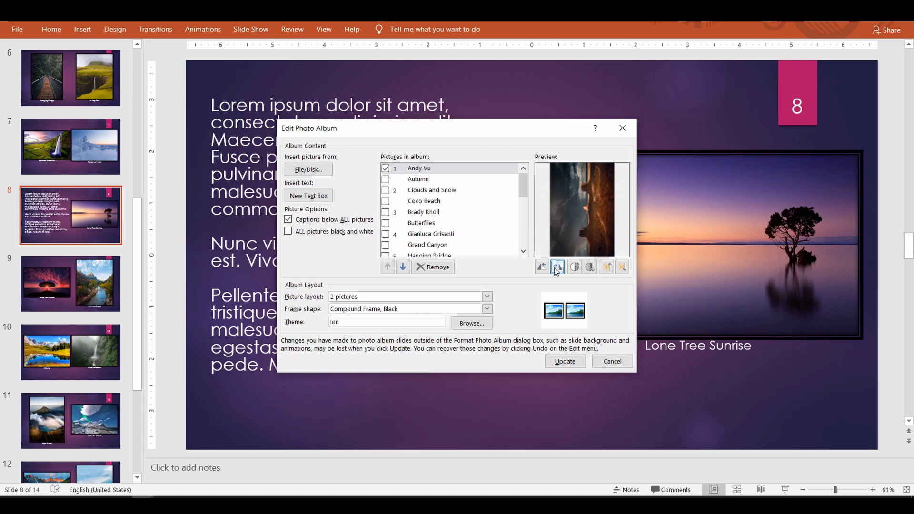
click(557, 268)
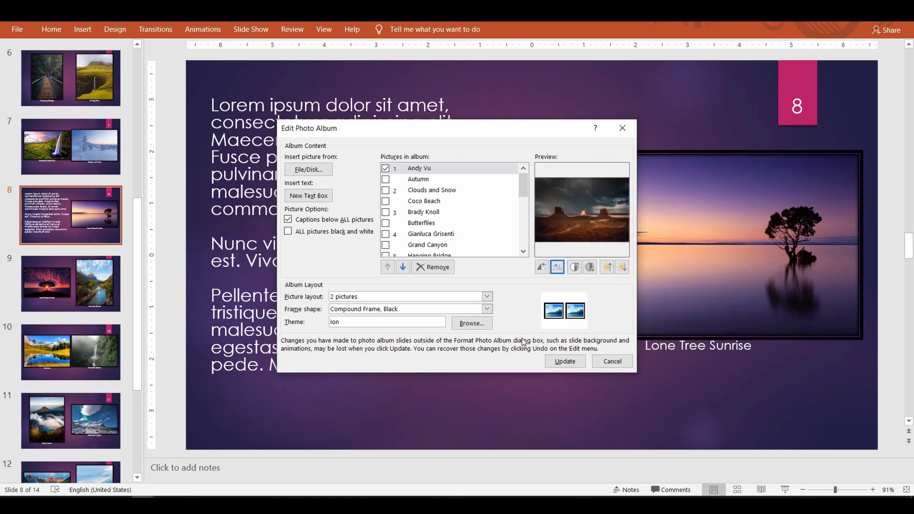
click(613, 362)
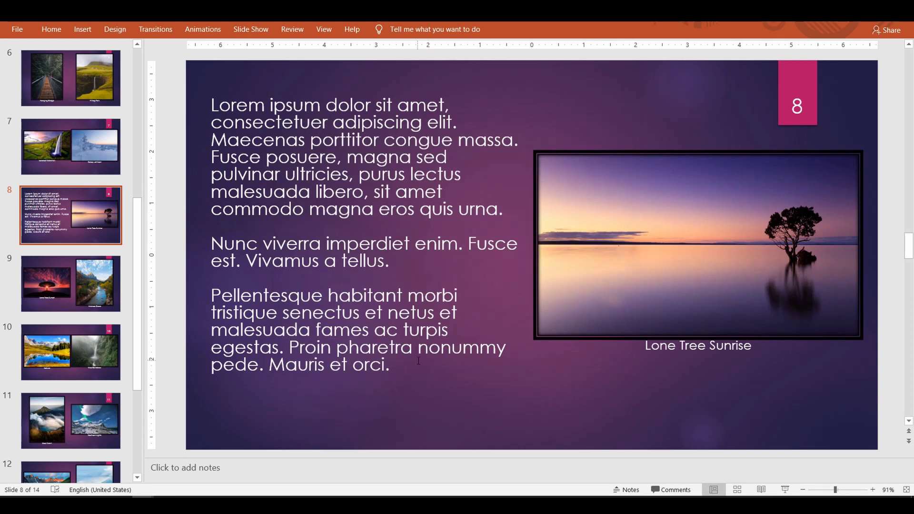
Save the album as PDF (*.pdf) named Photo Album.pdf in the 39 Photo Album folder.
scroll(419, 361, up, 7)
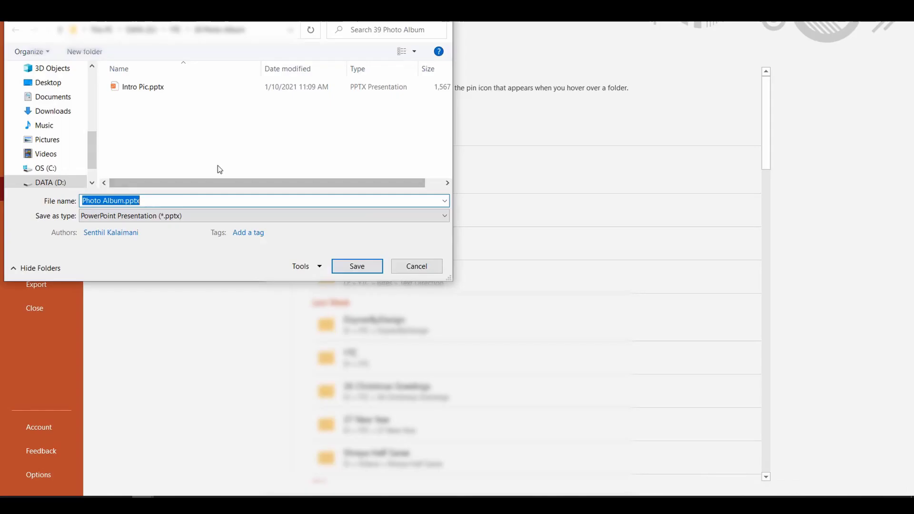
click(257, 215)
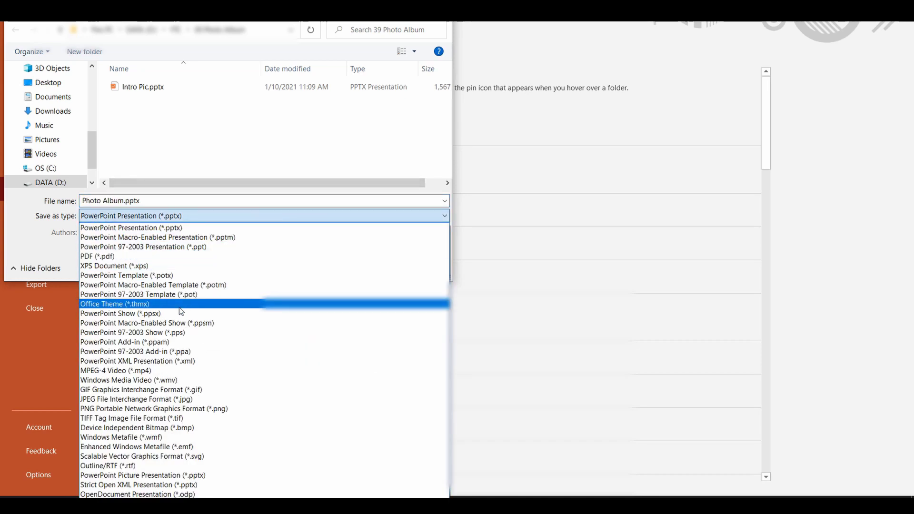
click(192, 258)
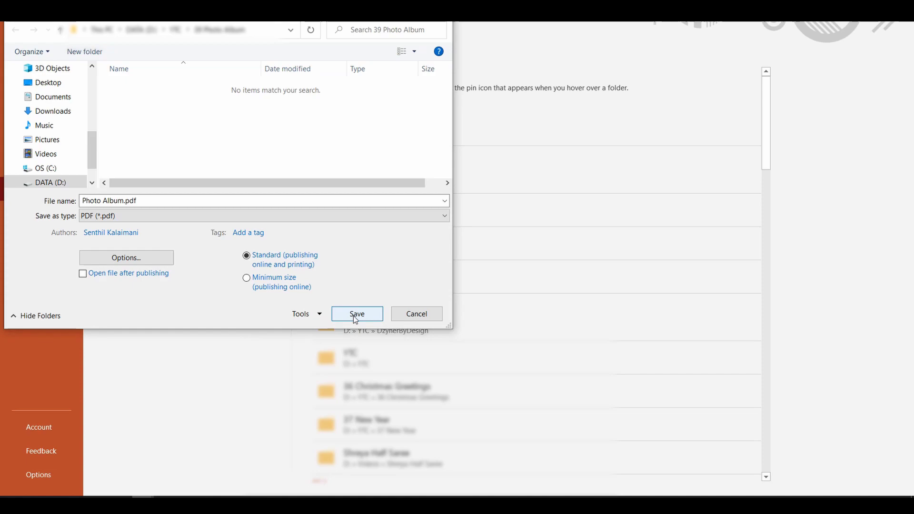
click(356, 314)
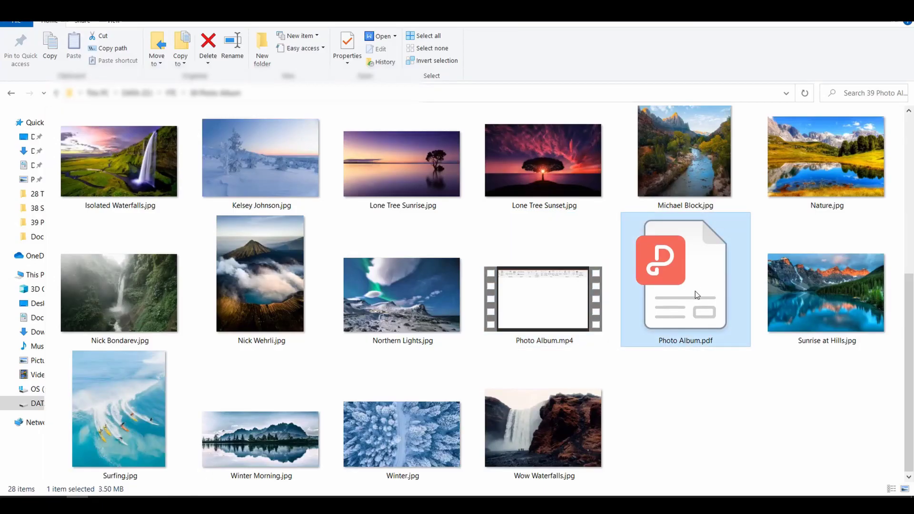
Open Photo Album.pdf in Adobe Acrobat Reader DC and view it in Full Screen Mode.
right_click(695, 290)
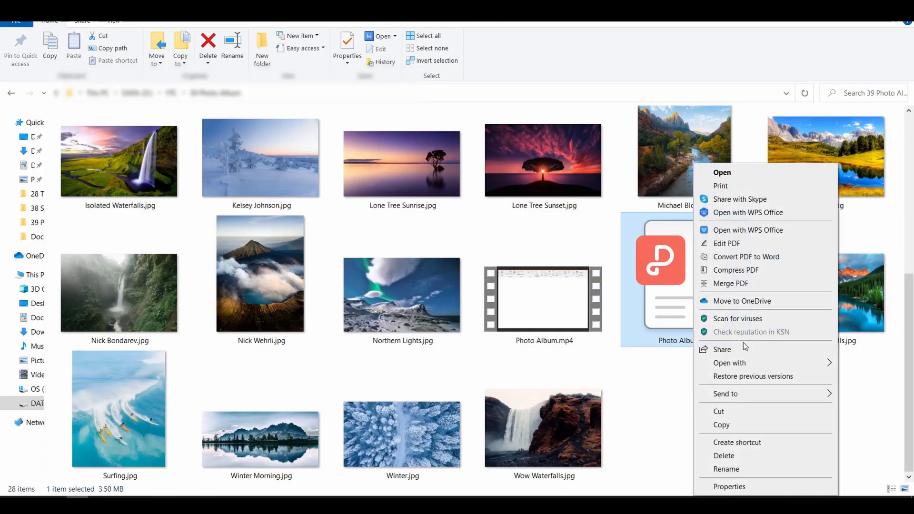
mouse_move(682, 364)
click(651, 364)
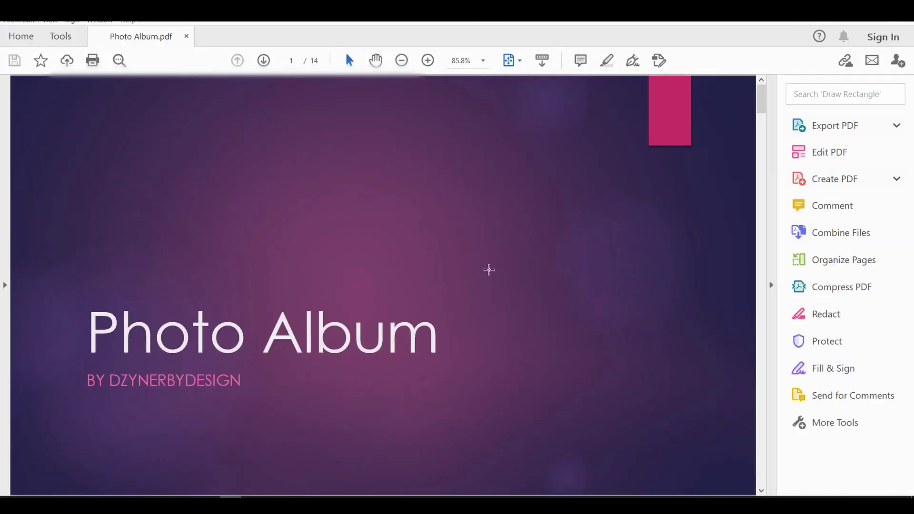
click(50, 20)
click(104, 204)
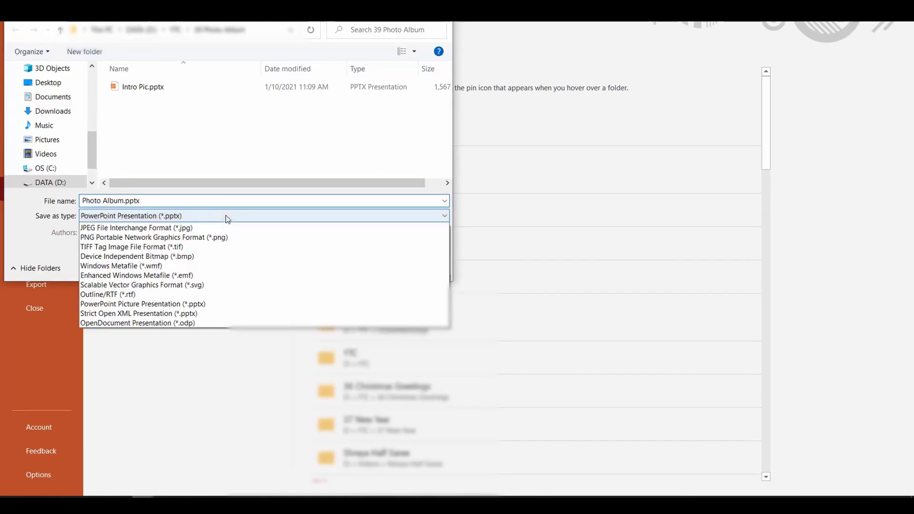
Save the album as MPEG-4 Video (*.mp4) named Photo Album.mp4.
click(189, 370)
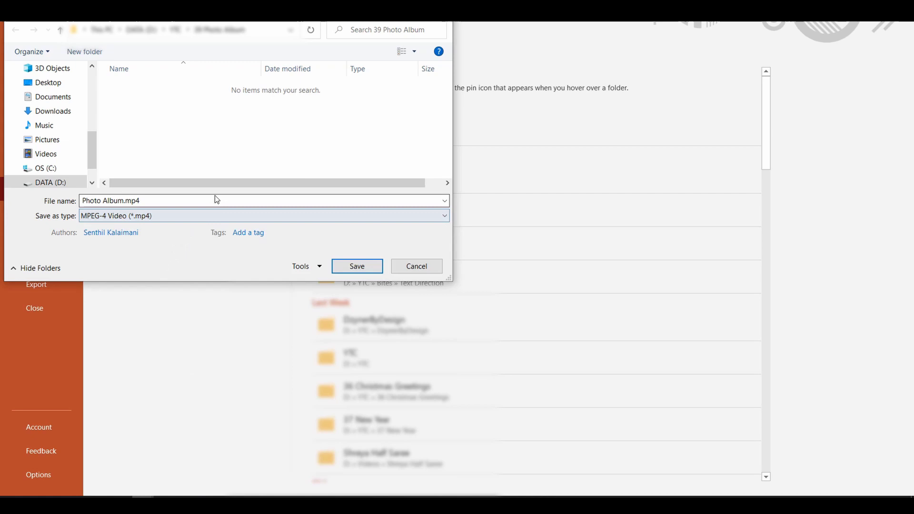
click(351, 269)
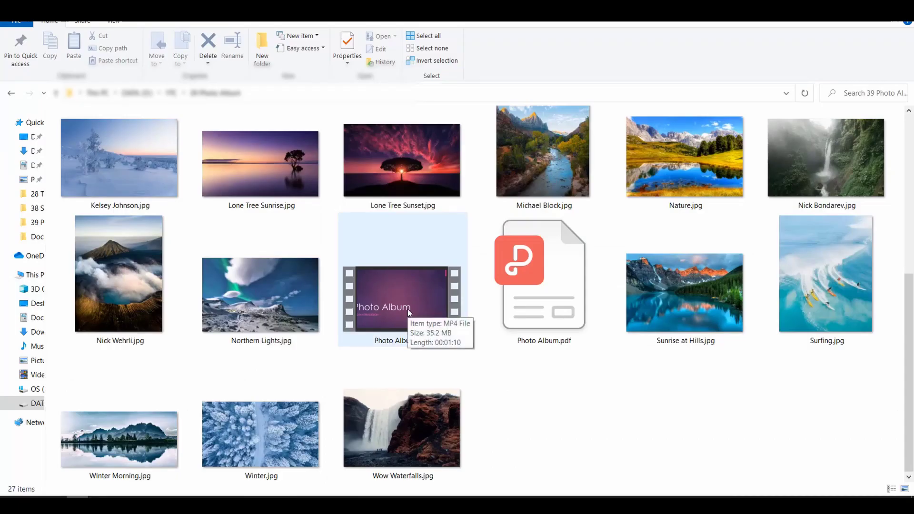
Play Photo Album.mp4 in Movies & TV, windowed rather than full screen.
double_click(410, 310)
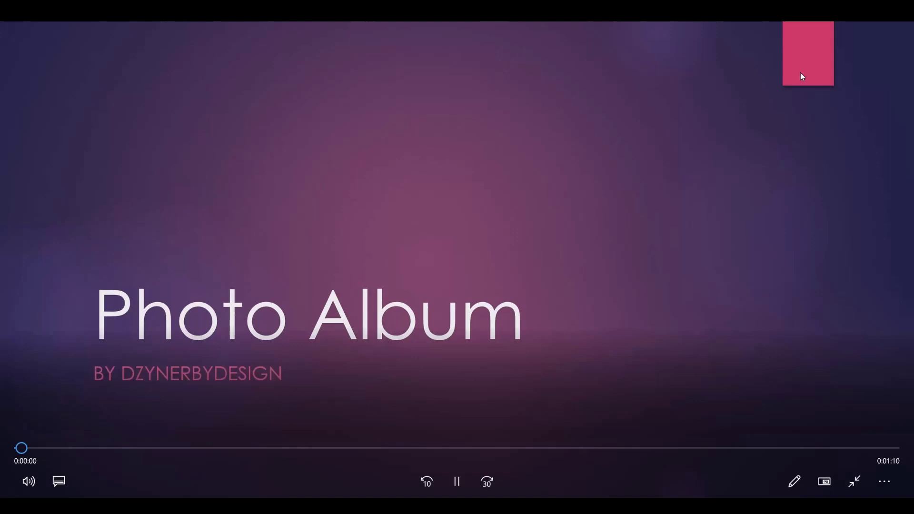
key(Escape)
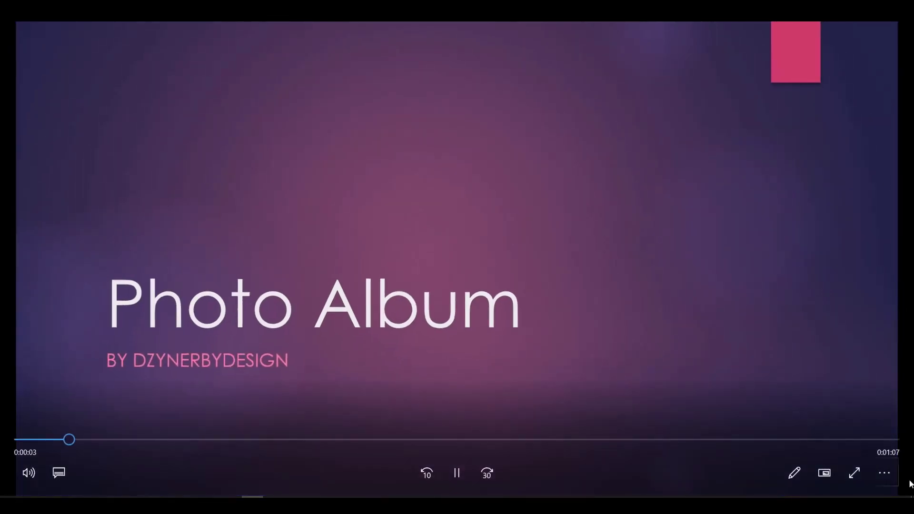